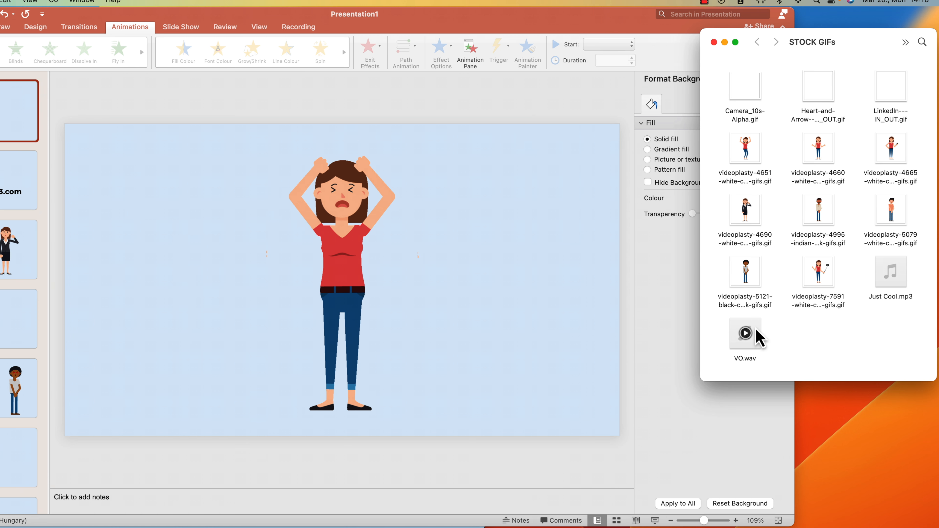
Step: Insert VO.wav and Just Cool.mp3 from the STOCK GIFs folder into slide 2 and place the music icon below the voice-over icon
mouse_move(672, 430)
mouse_down()
mouse_move(471, 247)
mouse_move(189, 140)
mouse_up()
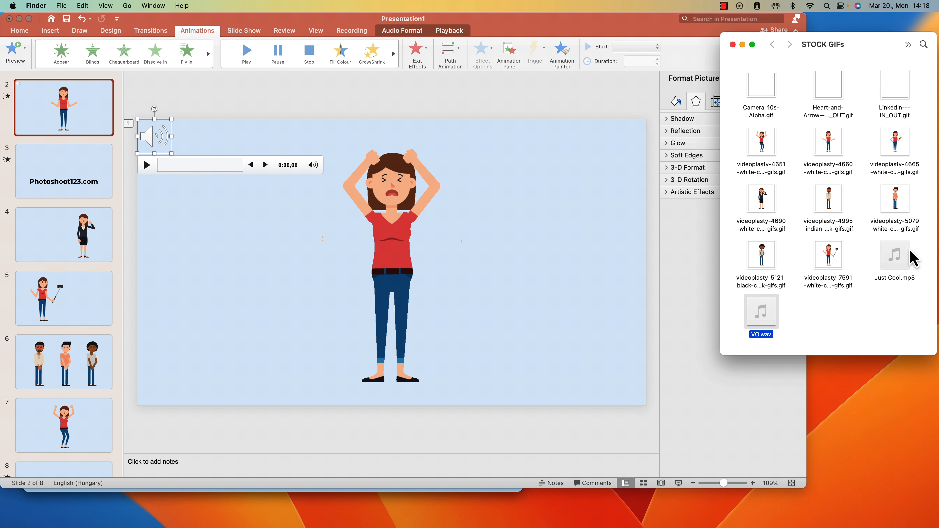
mouse_move(911, 255)
mouse_down()
mouse_move(222, 205)
mouse_move(148, 218)
mouse_move(163, 220)
mouse_up()
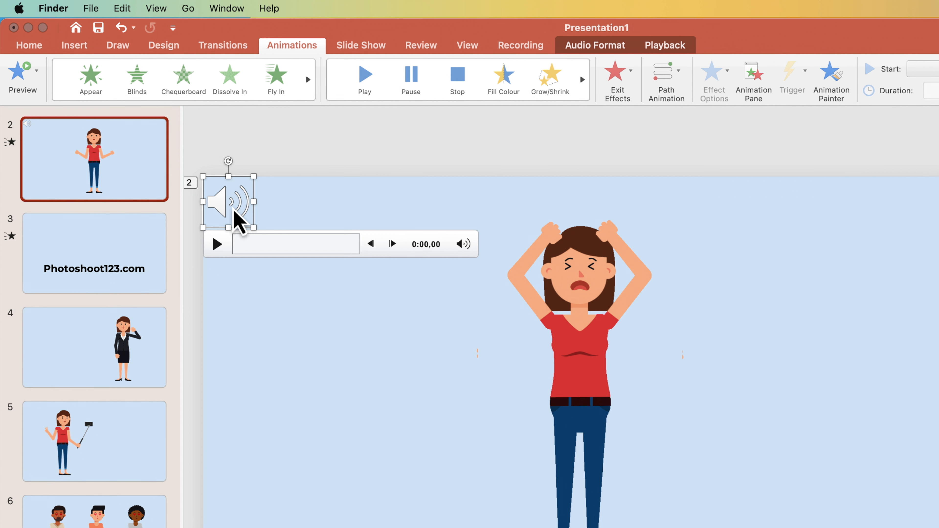
click(158, 151)
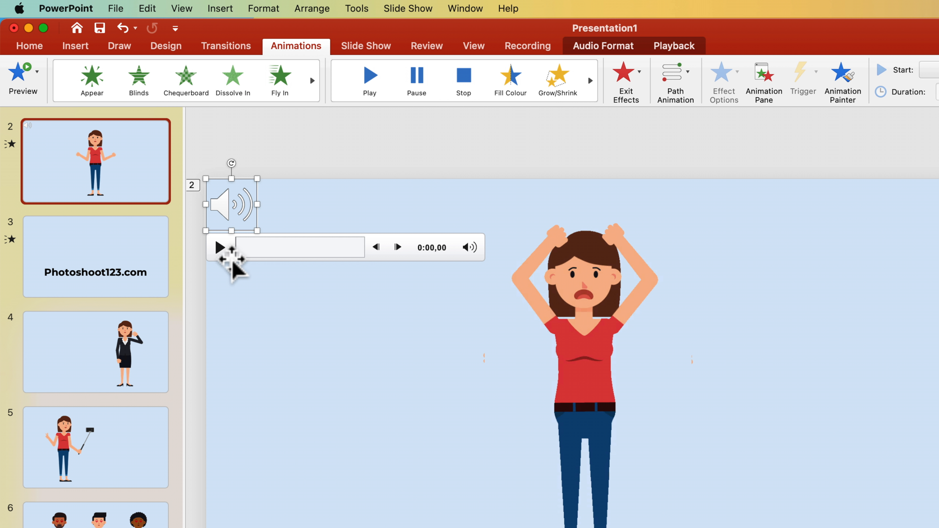
drag(246, 207, 235, 273)
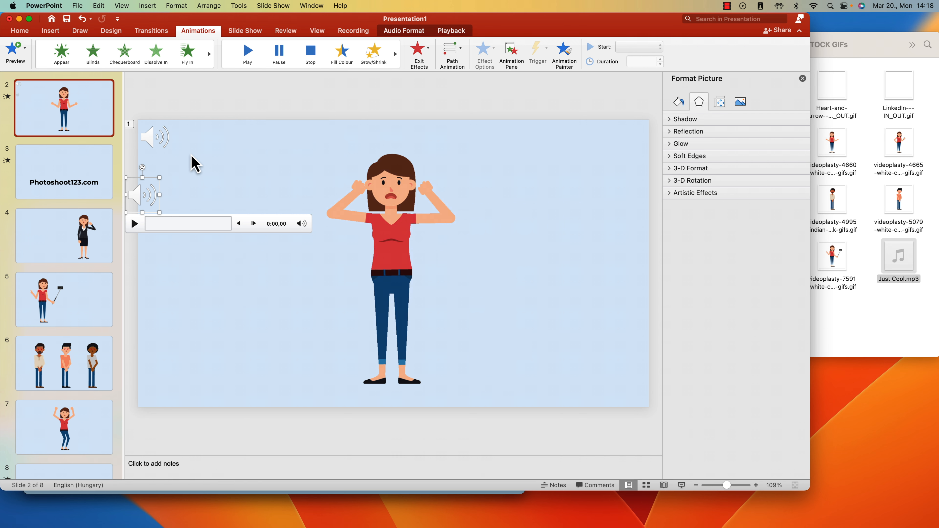
click(29, 19)
drag(152, 196, 196, 196)
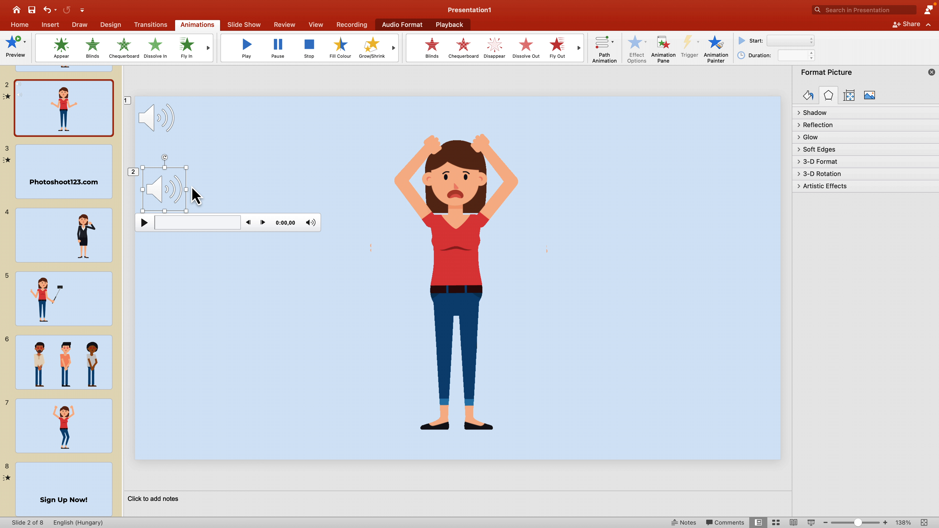
Step: Set the voice-over audio on slide 2 to start automatically
click(154, 124)
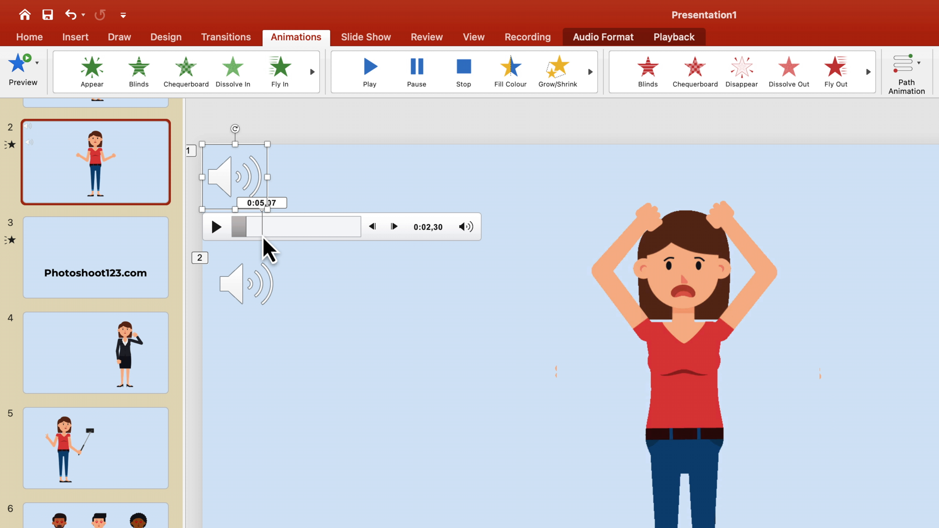
click(673, 39)
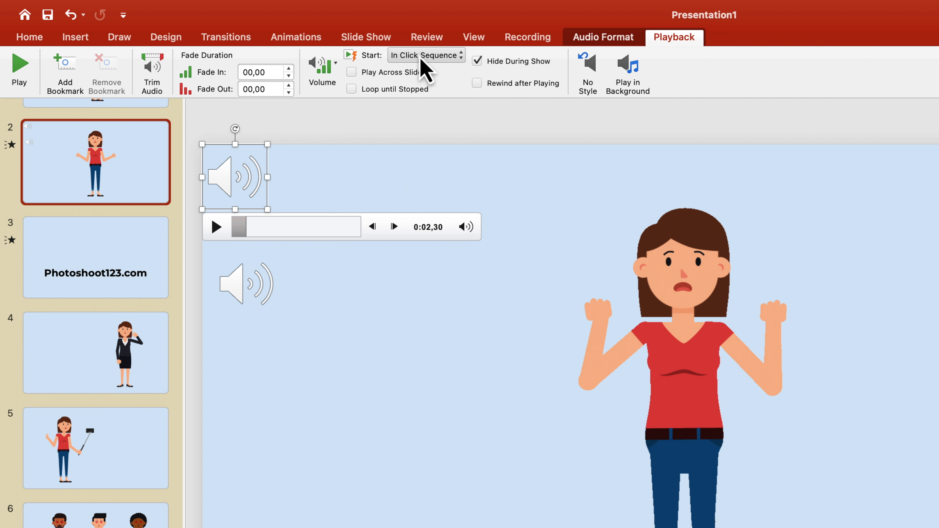
click(429, 61)
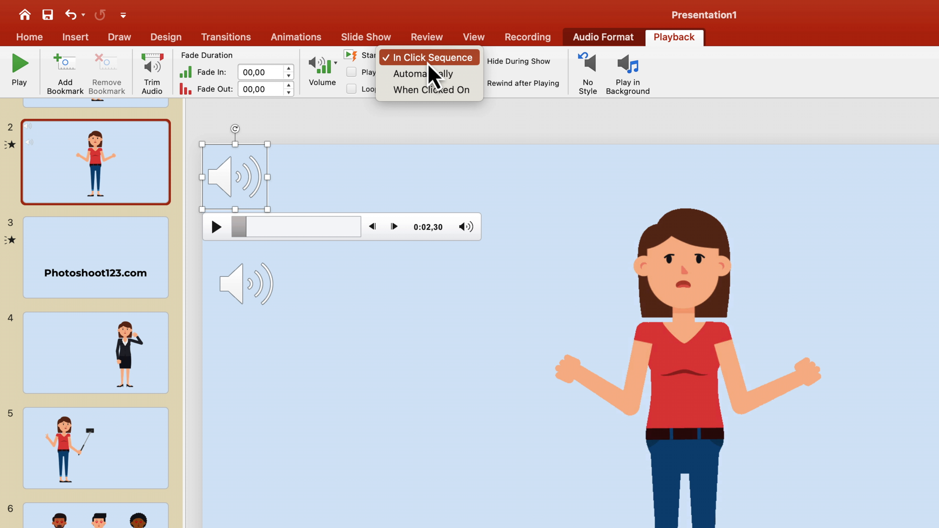
click(430, 75)
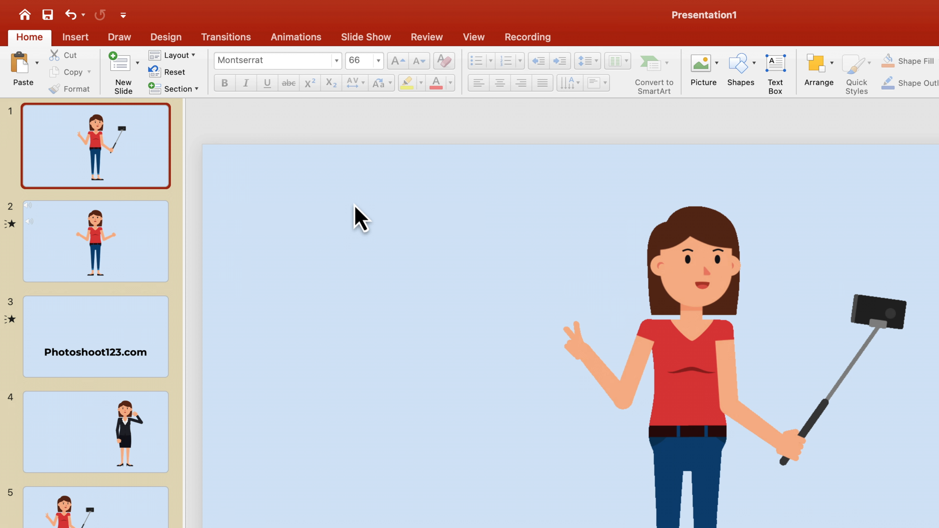
Step: Move both audio clips from slide 2 to slide 1
click(113, 233)
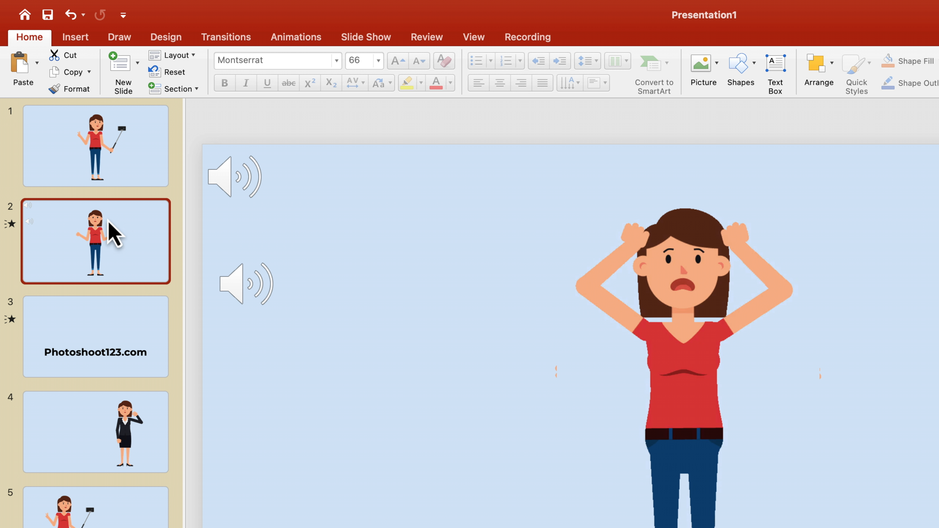
click(241, 183)
drag(244, 188, 314, 220)
click(251, 288)
shift+click(300, 207)
right_click(301, 201)
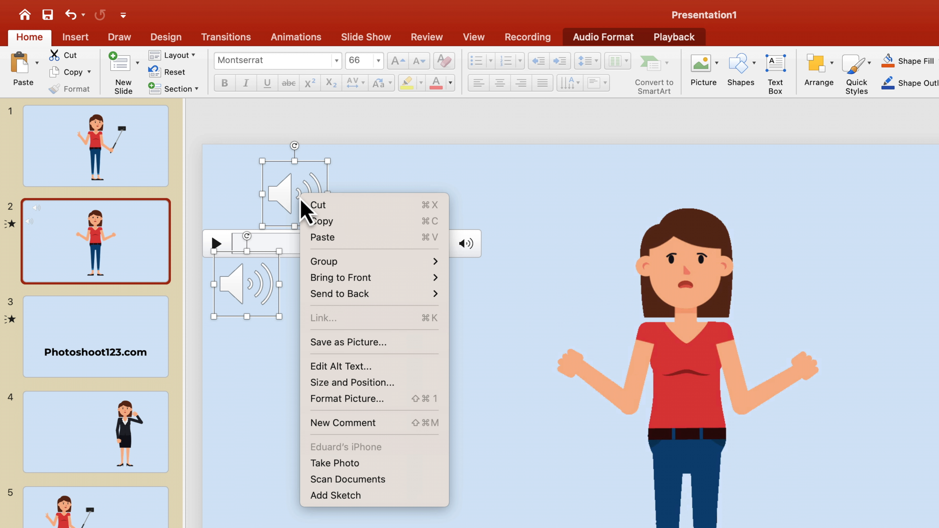
click(338, 206)
click(82, 148)
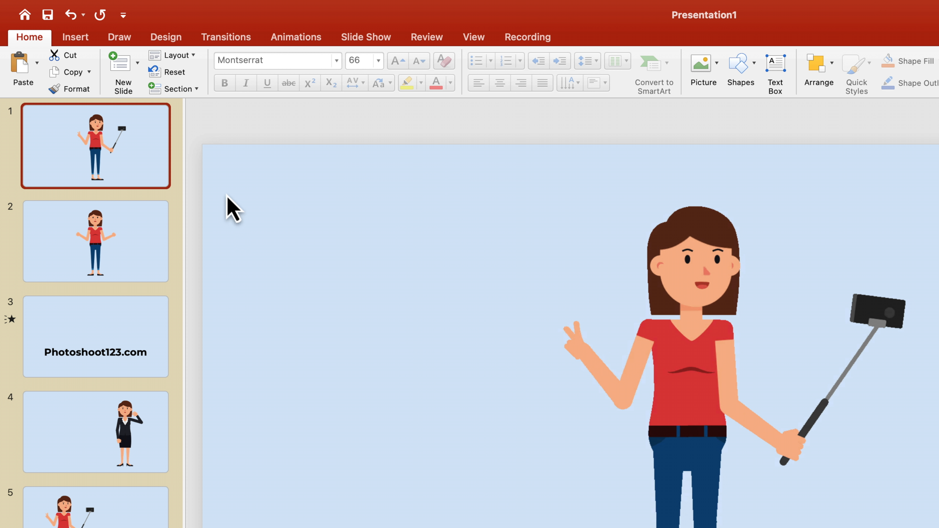
right_click(245, 188)
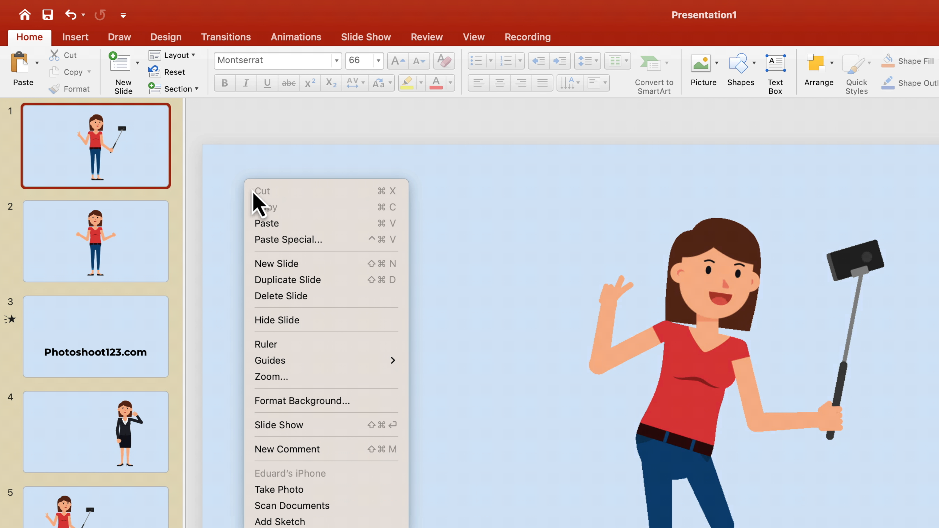
click(276, 224)
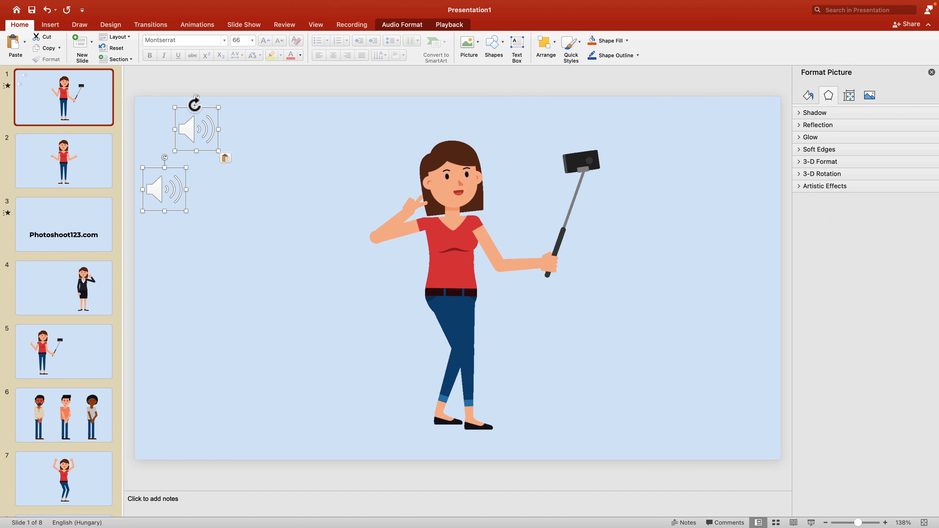
Step: Line up the voice-over icon directly above the music icon on slide 1
click(183, 90)
click(194, 133)
drag(194, 133, 172, 139)
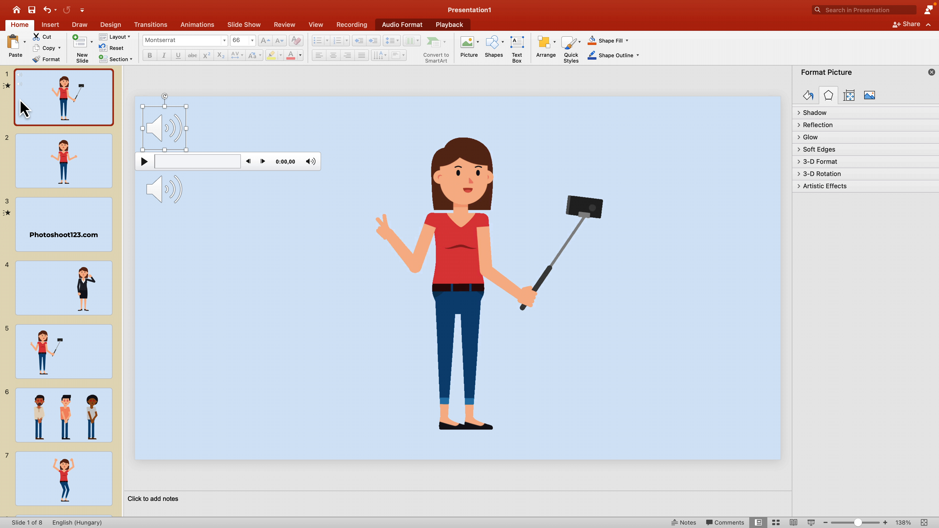
Step: Make the voice-over audio on slide 1 play across slides and keep its volume at High
click(41, 166)
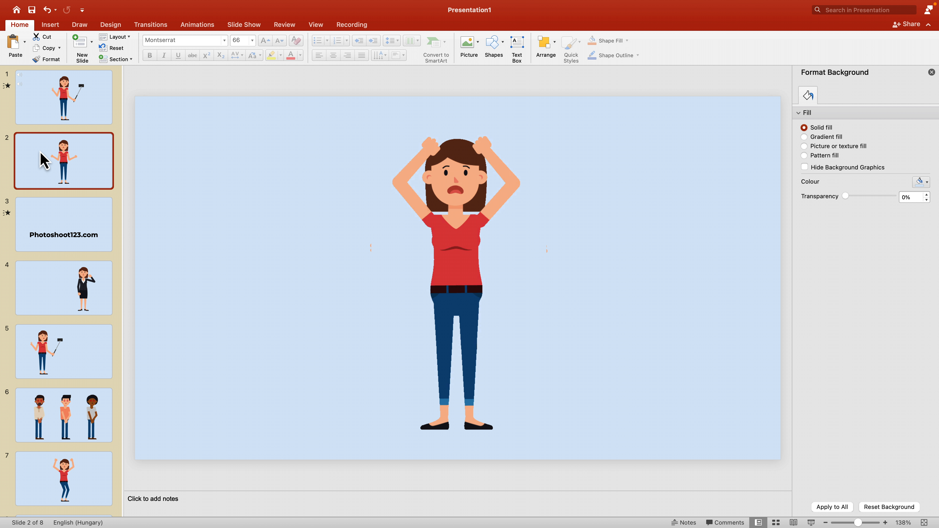
click(42, 105)
mouse_move(154, 127)
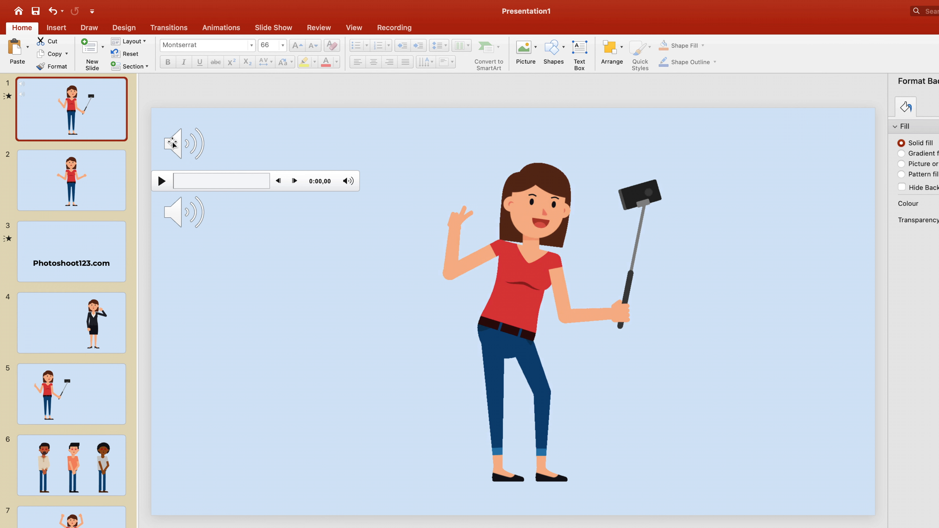
click(172, 143)
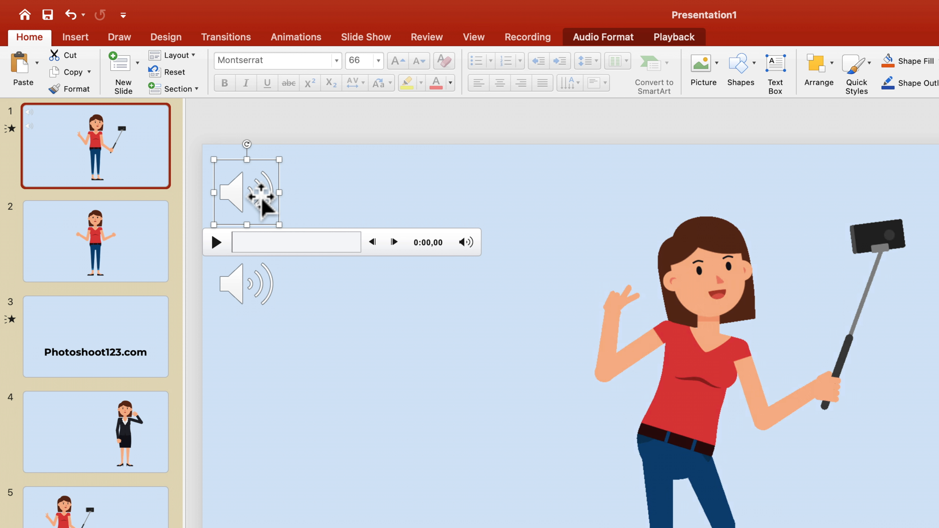
click(665, 41)
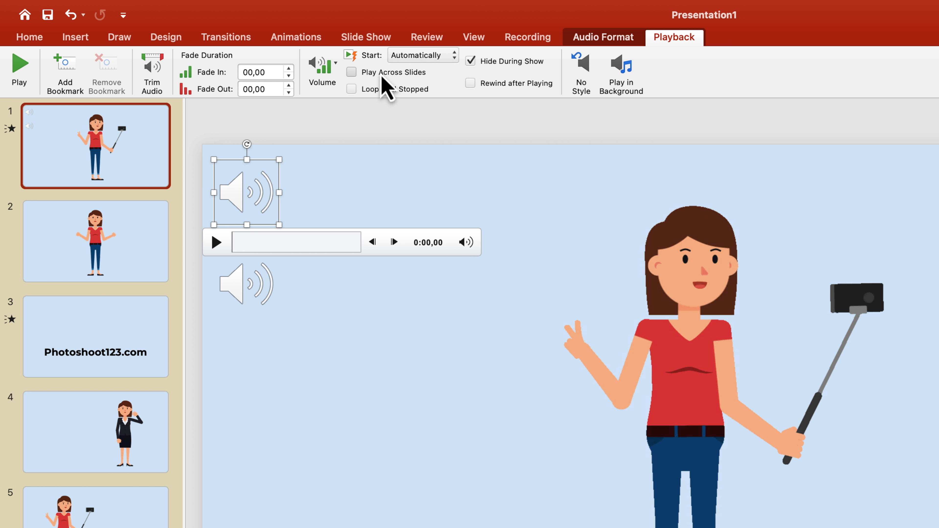
click(352, 73)
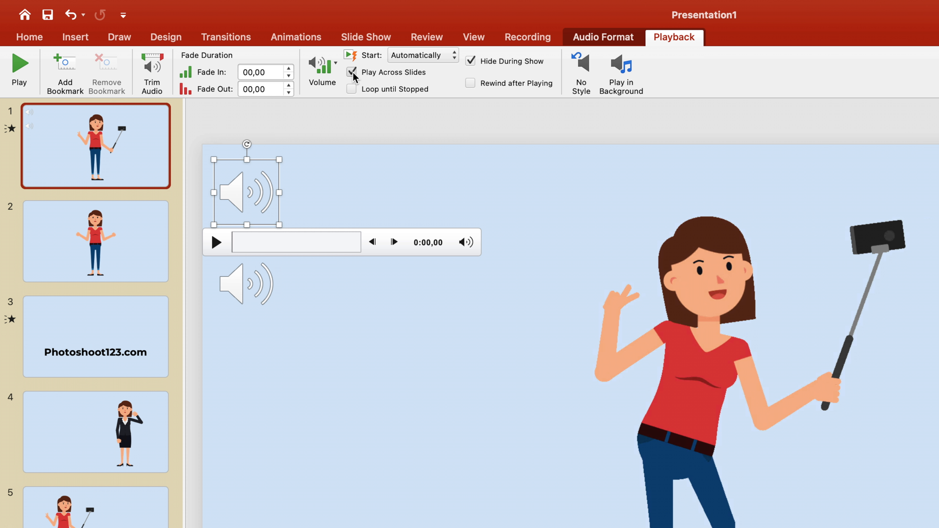
click(335, 79)
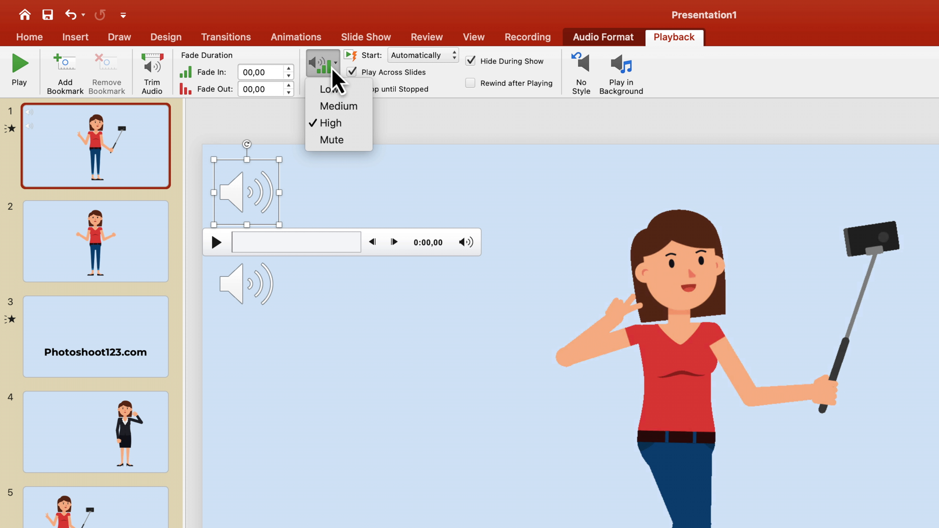
click(330, 126)
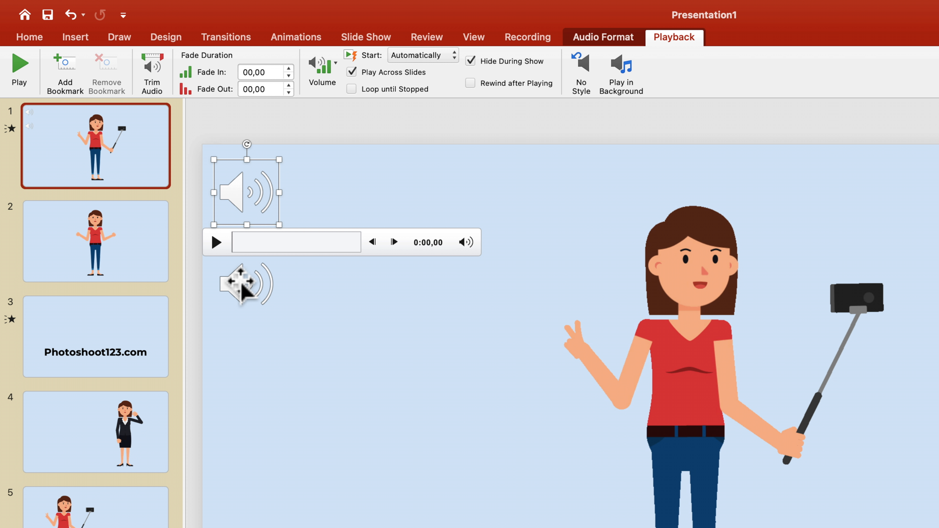
Step: Set the music clip on slide 1 to start automatically at Low volume
click(228, 302)
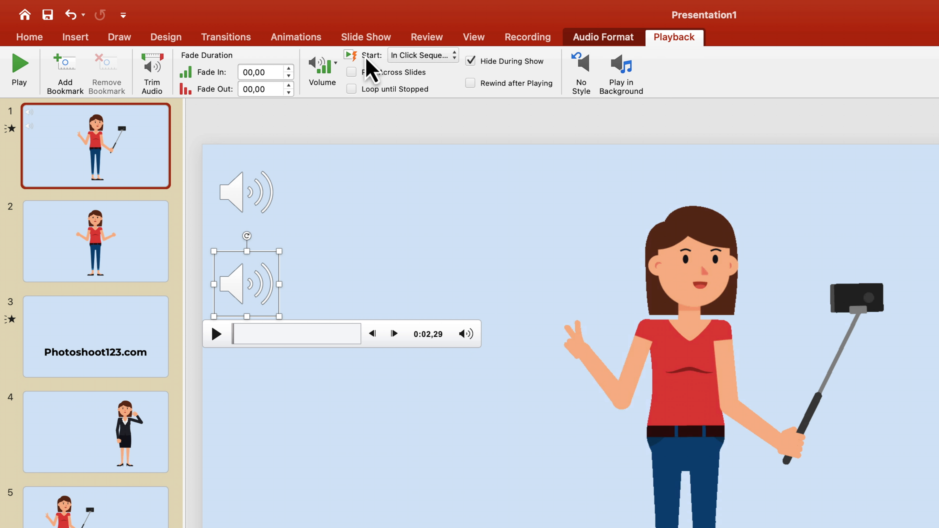
click(405, 59)
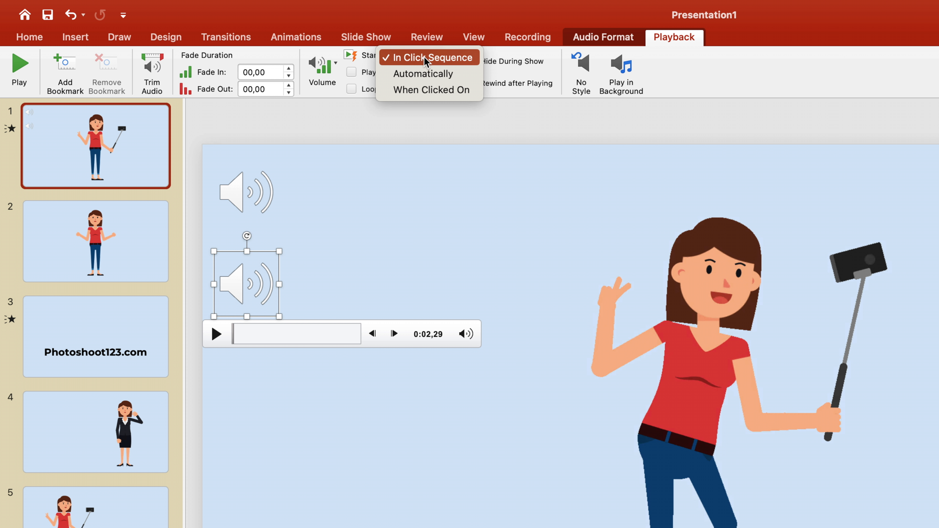
click(437, 75)
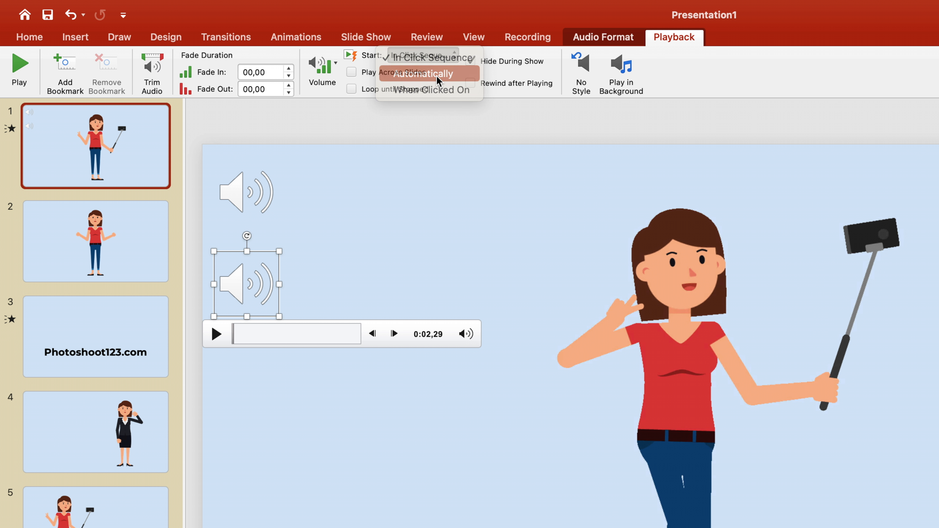
click(330, 70)
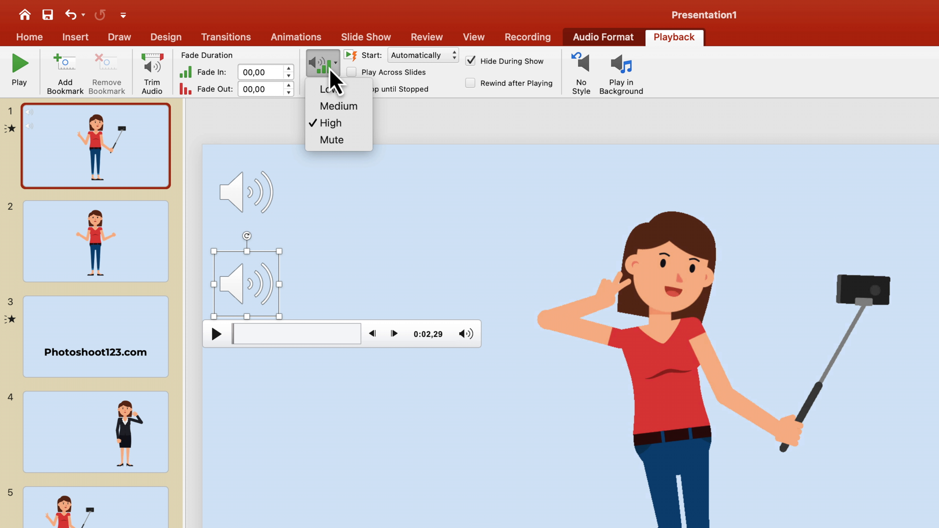
click(338, 94)
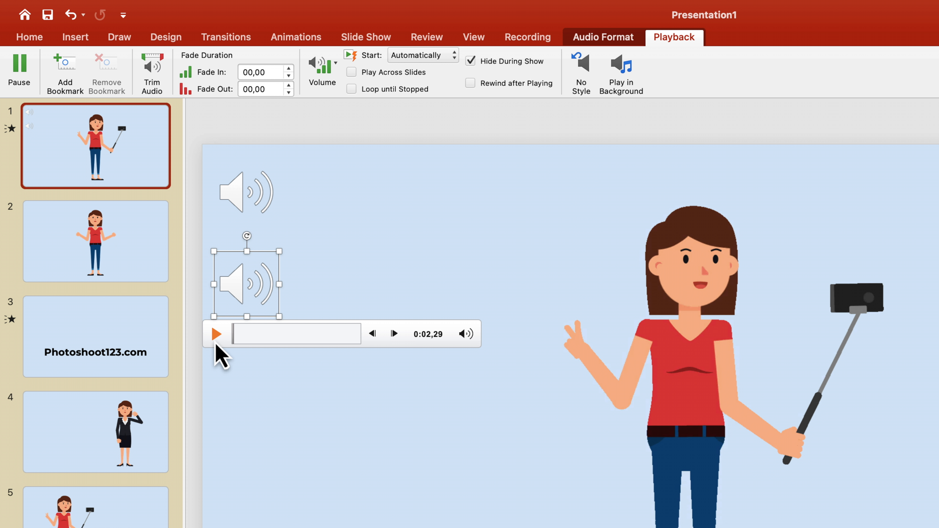
Step: Check the music clip's volume level and preview a short stretch of it
mouse_move(461, 339)
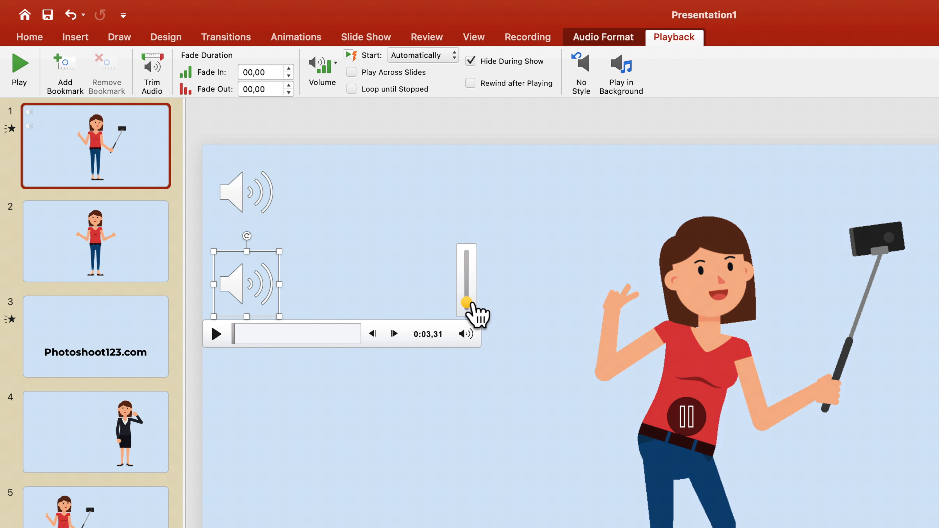
click(217, 335)
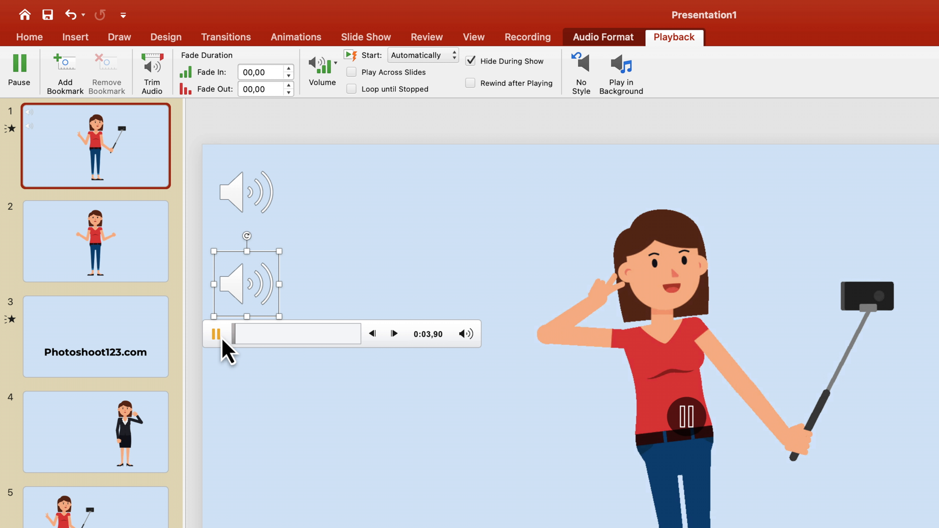
click(218, 334)
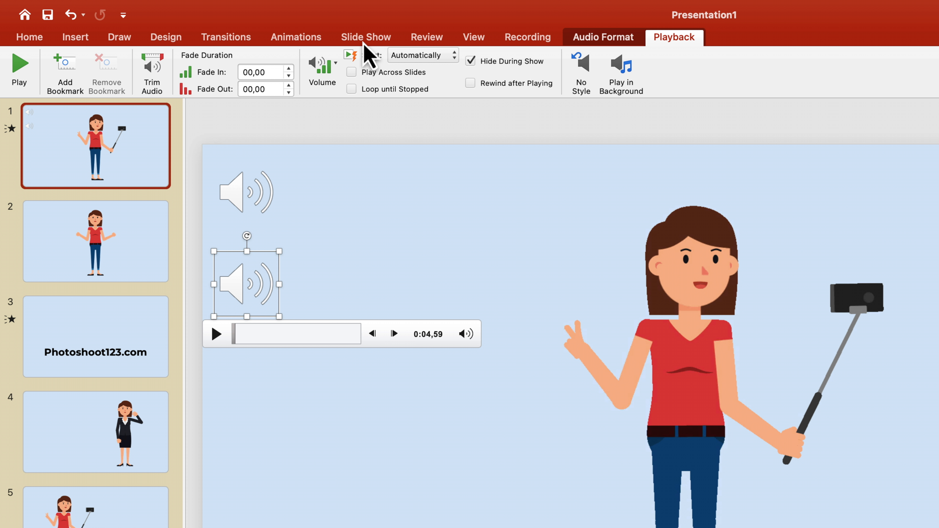
Step: Play the slide show from the start to check the audio, restarting it once, and exit the show
click(366, 39)
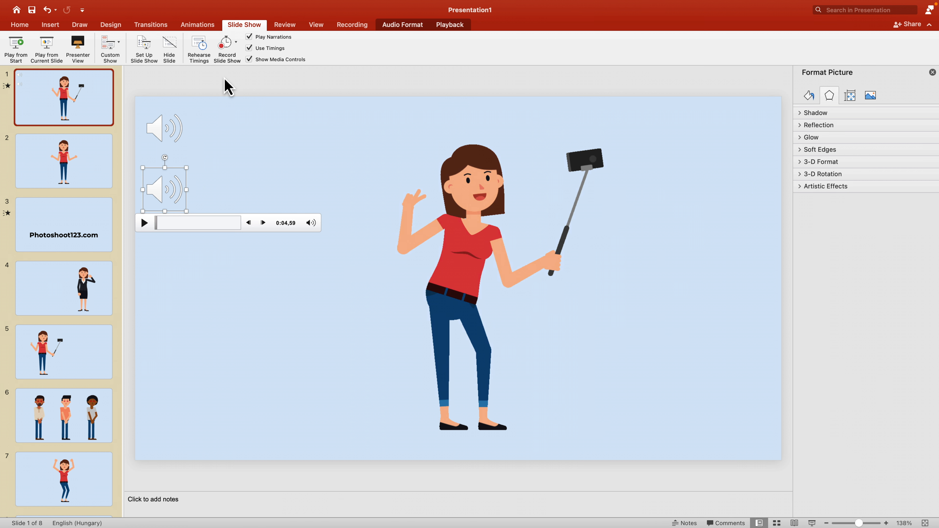
click(20, 48)
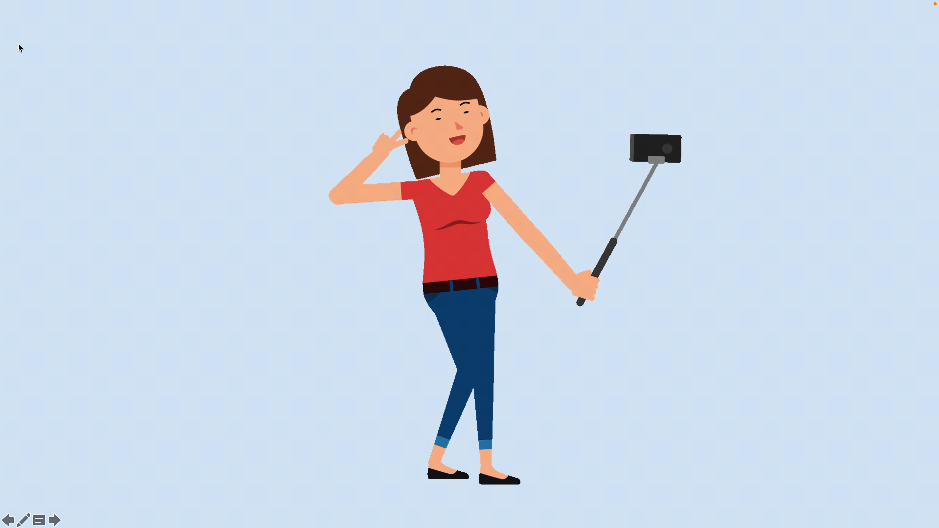
key(Escape)
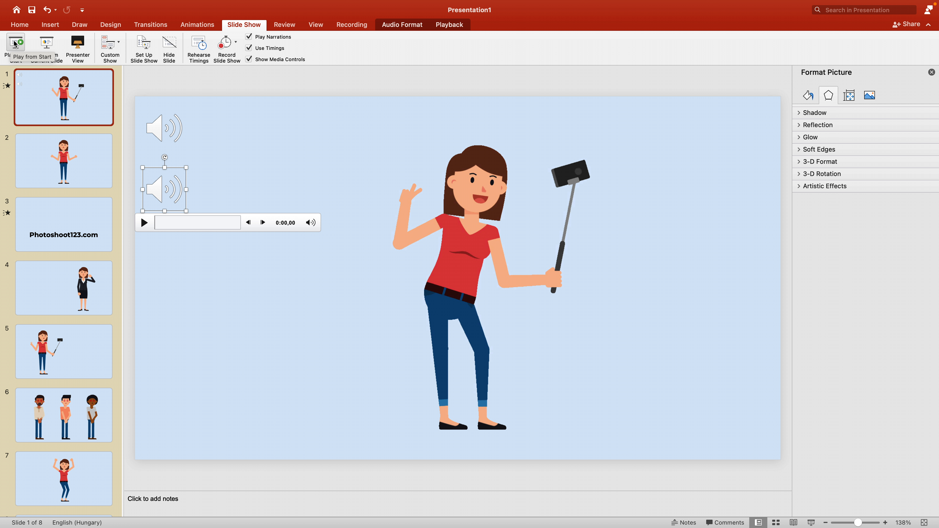
click(15, 43)
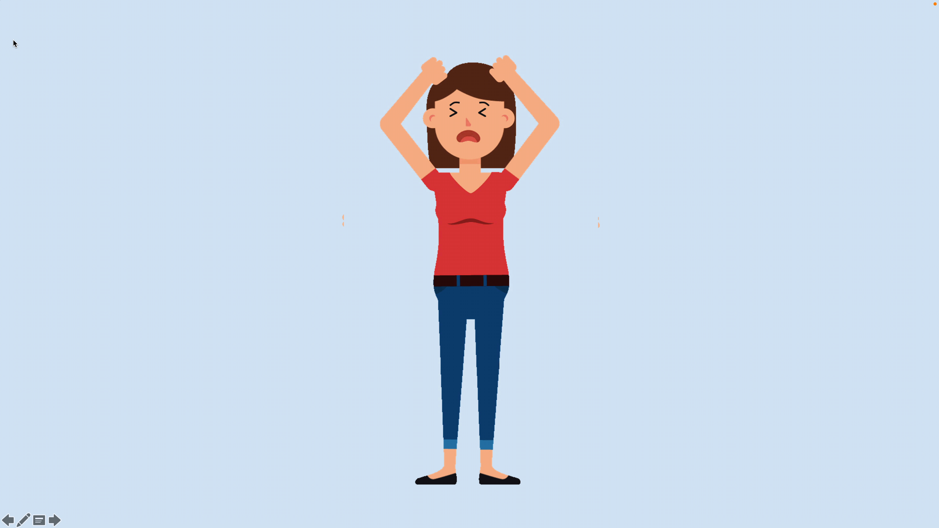
key(Escape)
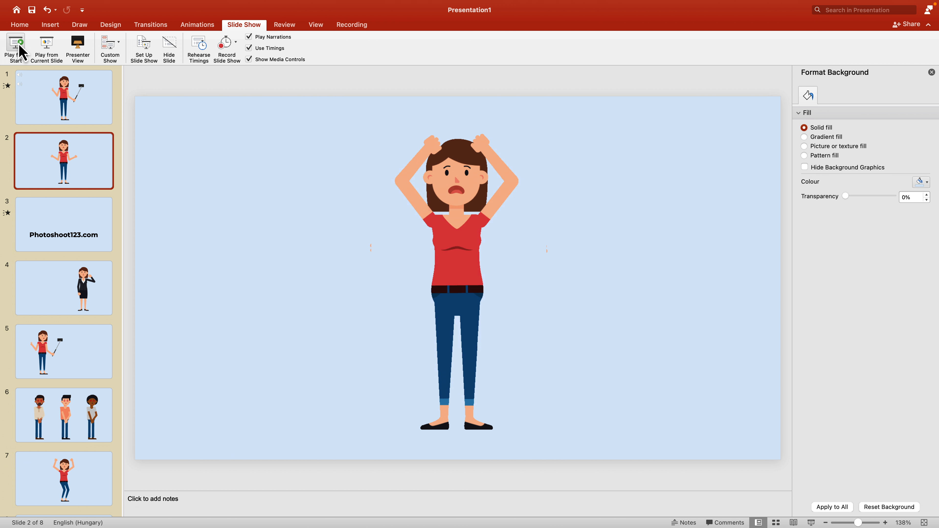
Step: Set the second audio clip on slide 1, the background music, to play across slides
click(82, 109)
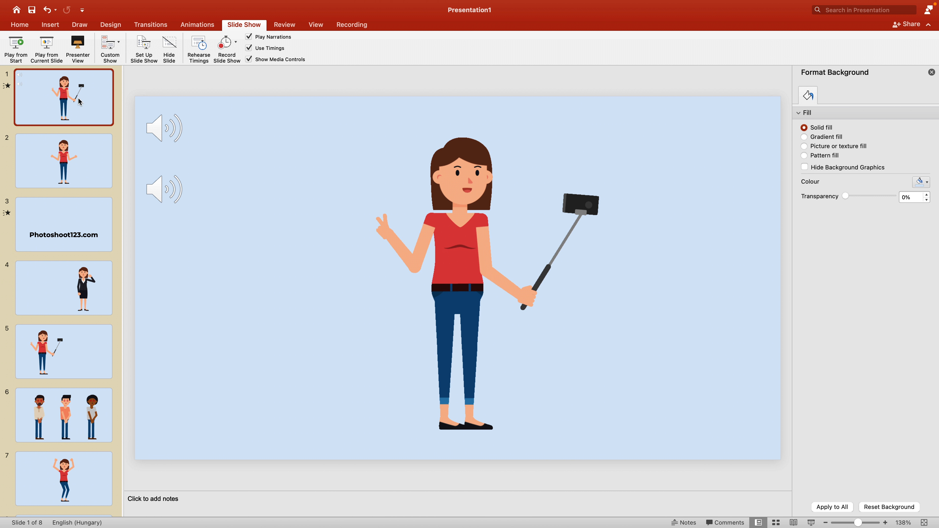
click(159, 127)
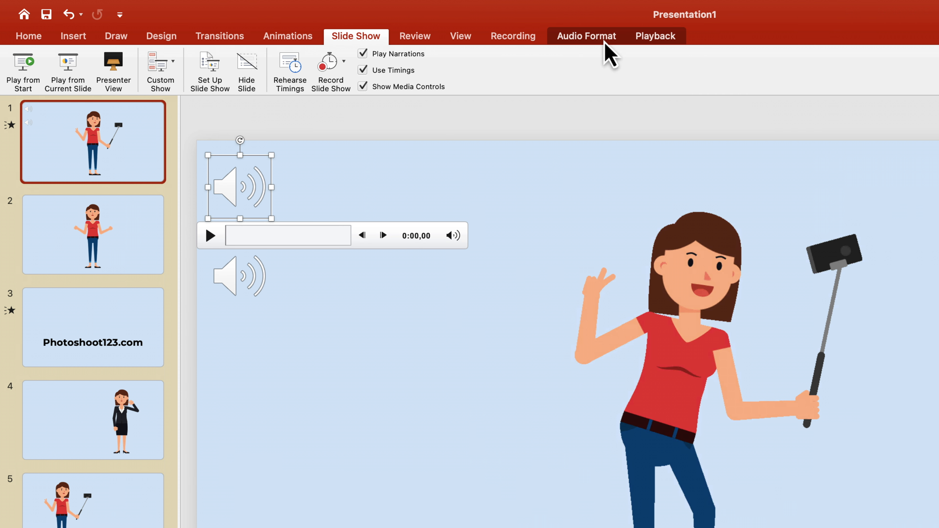
click(449, 24)
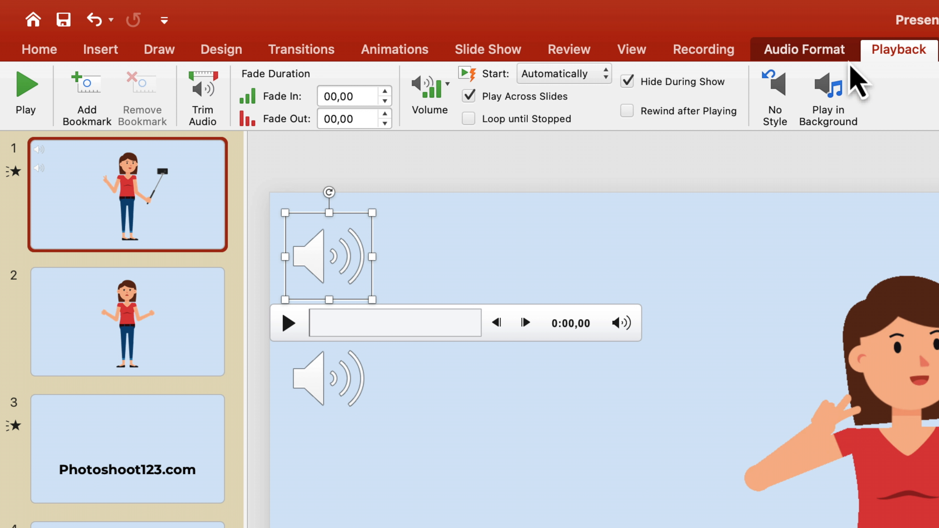
click(340, 370)
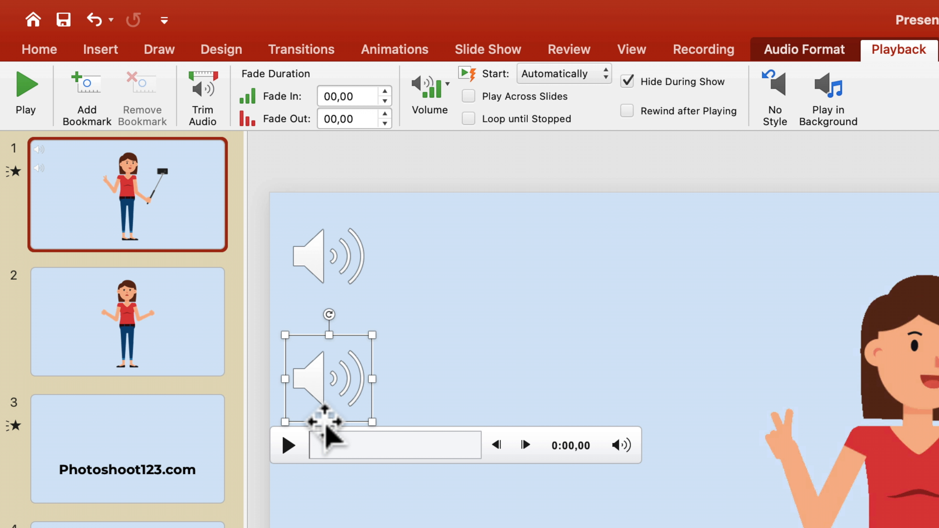
click(469, 96)
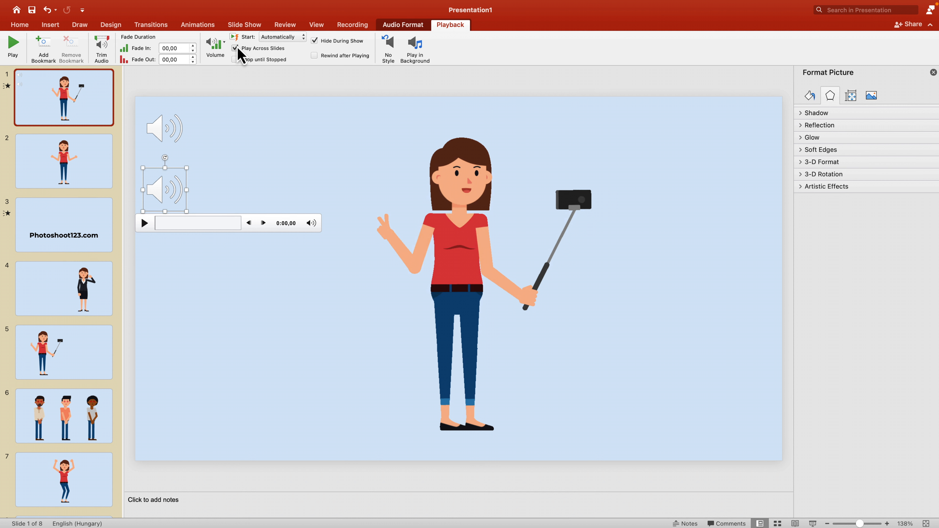
Step: Play the slide show from the start to check both audio clips across slides, and exit the show
click(491, 50)
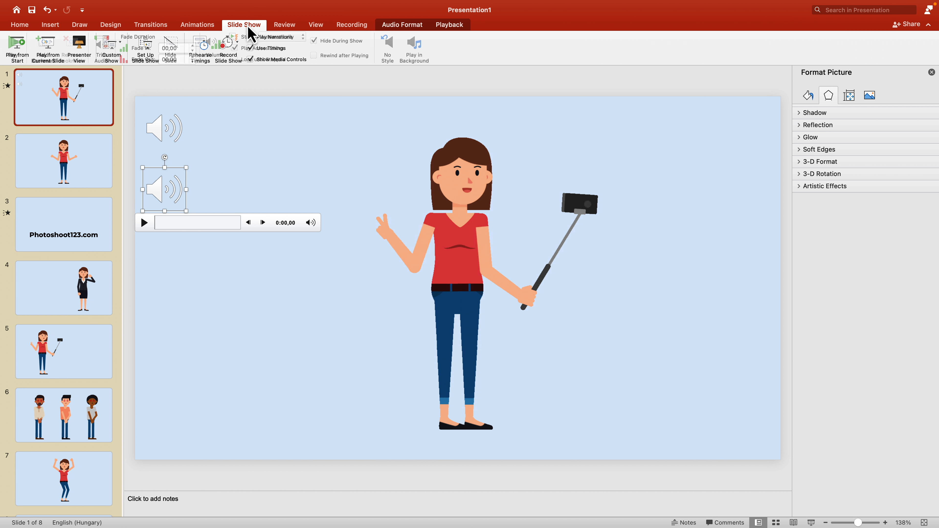
click(17, 47)
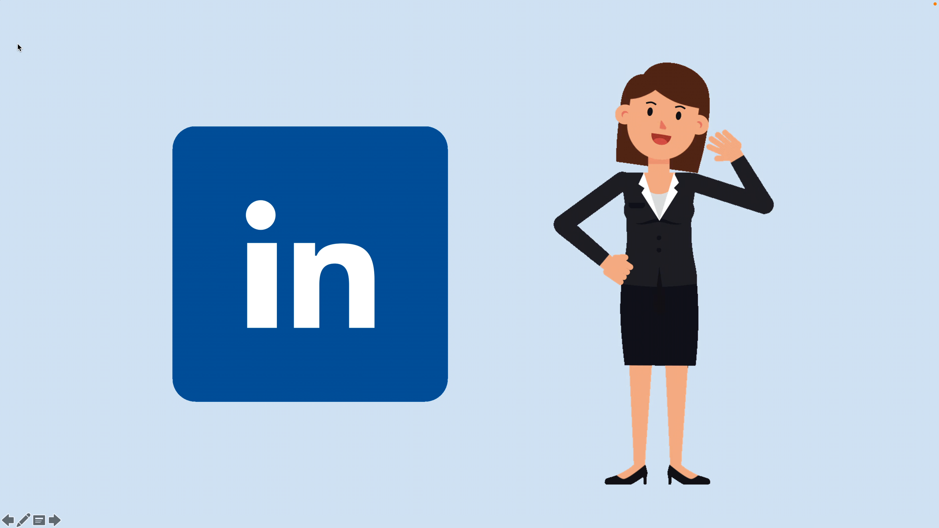
key(Escape)
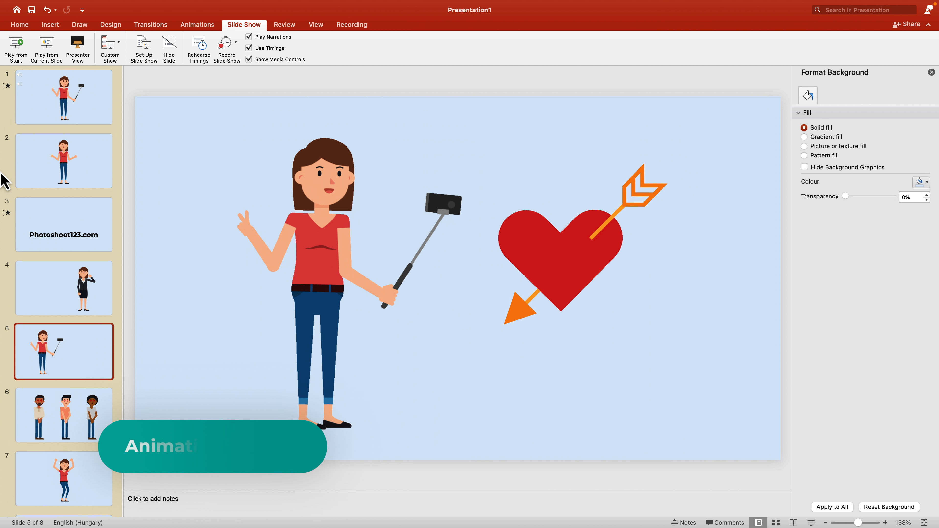
Step: Set the animation of the "Photoshoot123.com" text on slide 3 to start With Previous
click(72, 224)
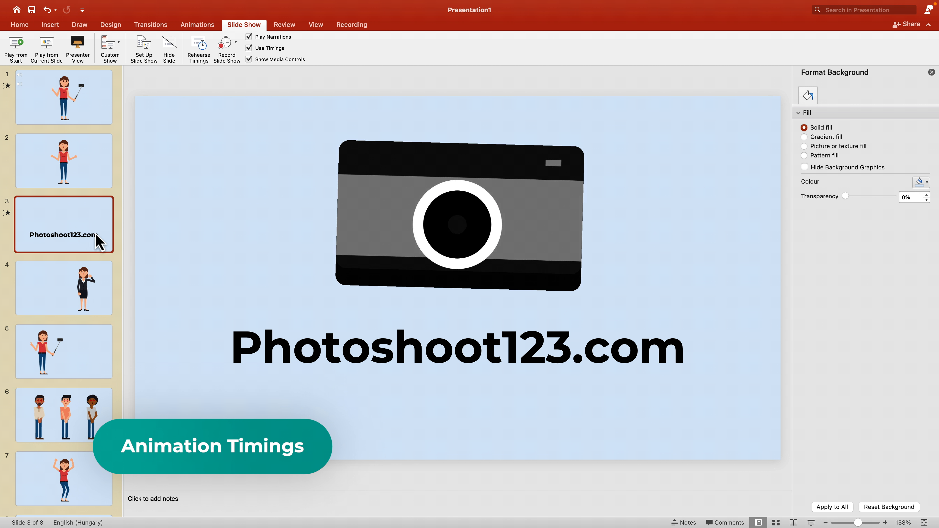
click(293, 350)
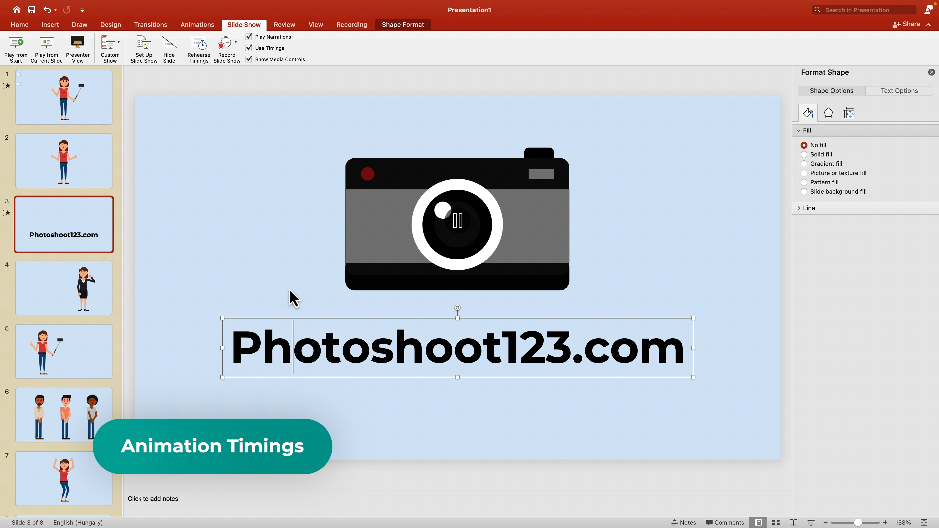
click(212, 280)
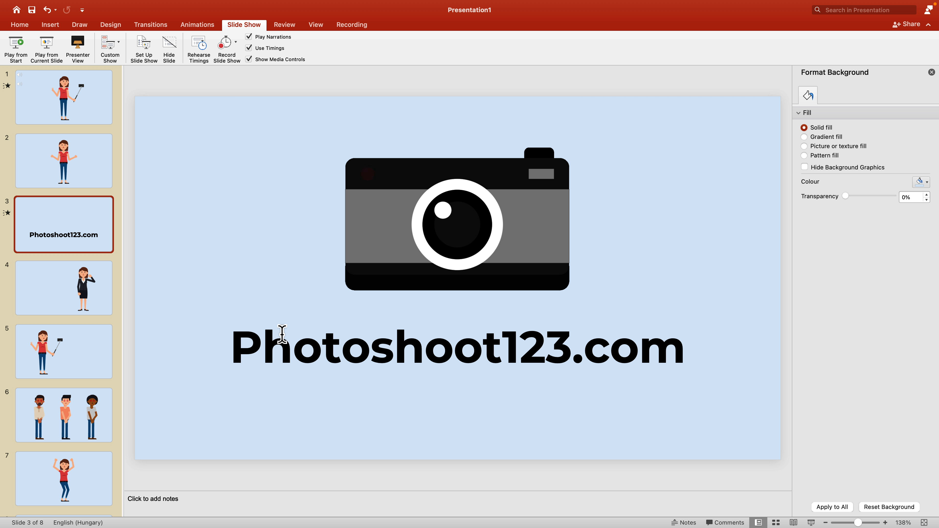
click(255, 335)
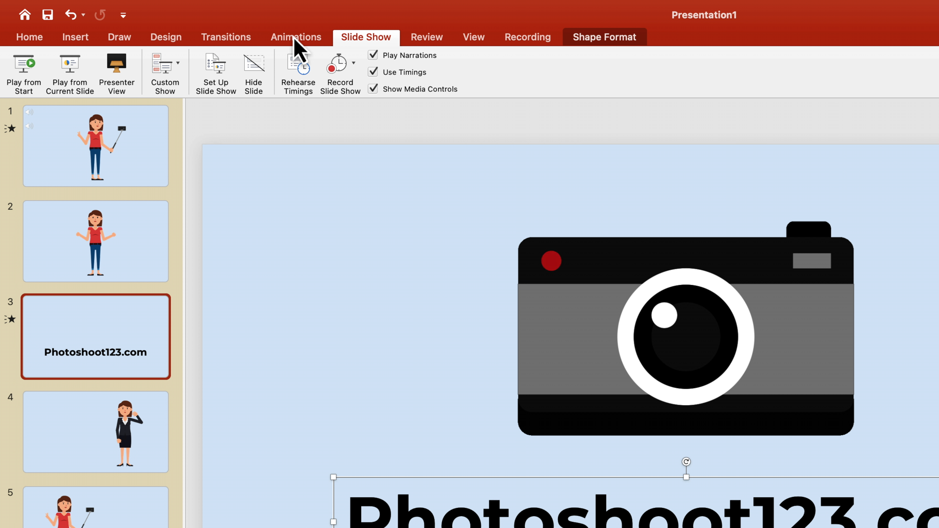
click(295, 38)
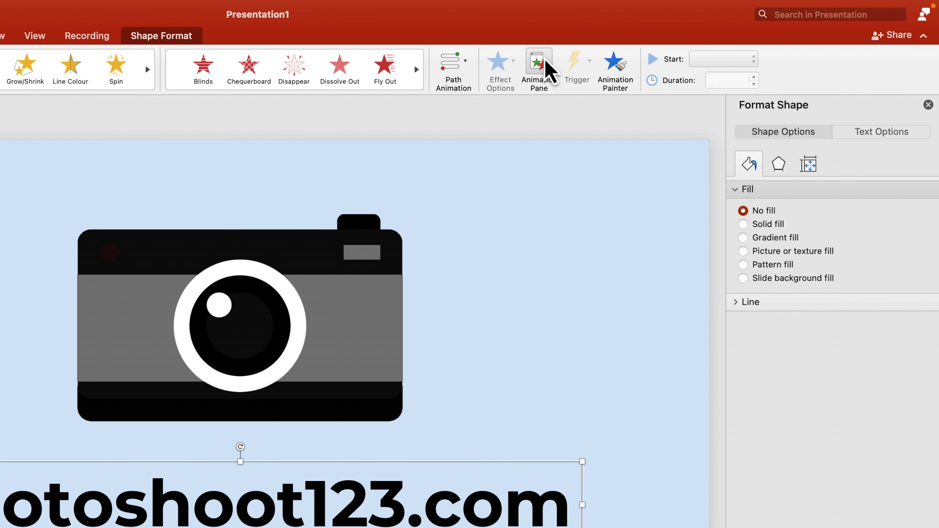
click(546, 62)
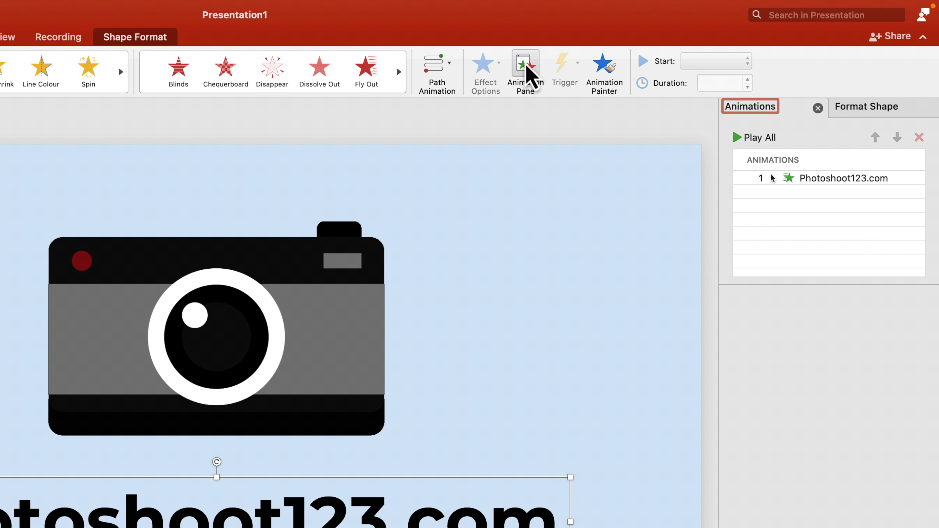
click(813, 179)
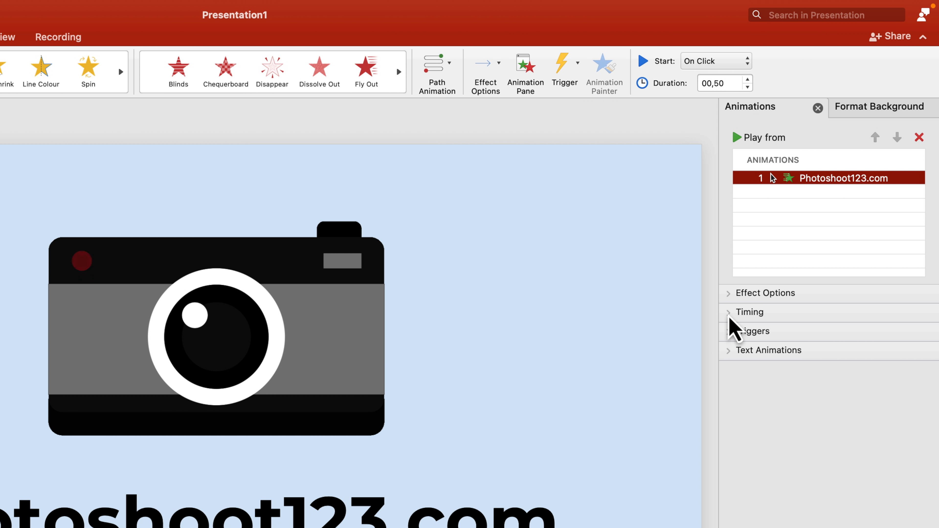
click(728, 318)
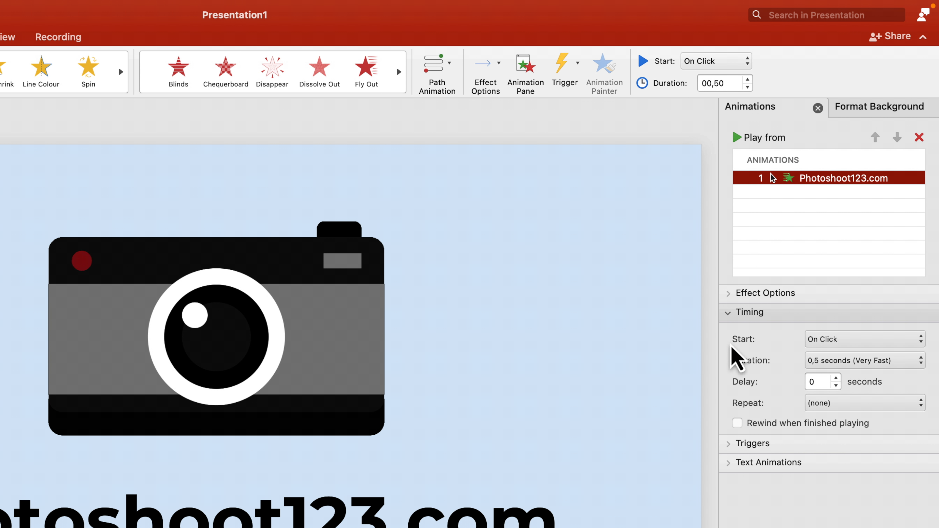
click(843, 341)
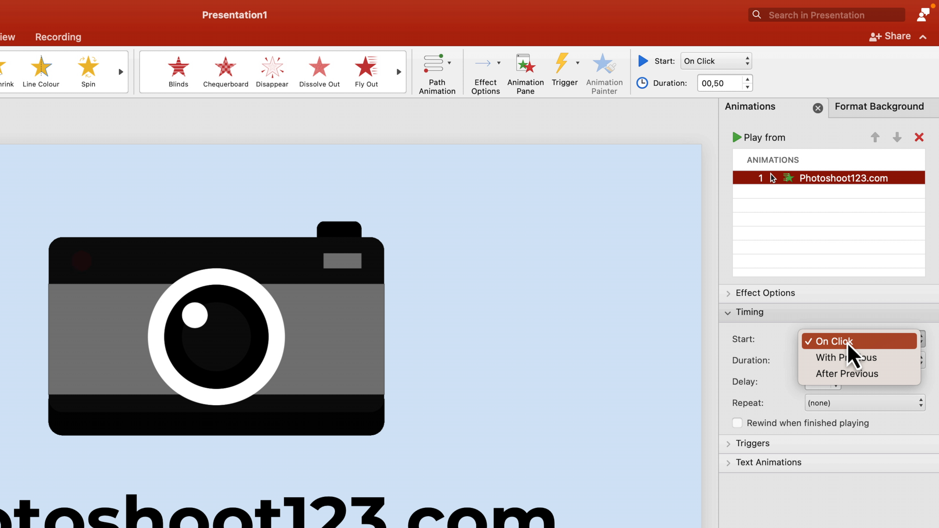
click(846, 361)
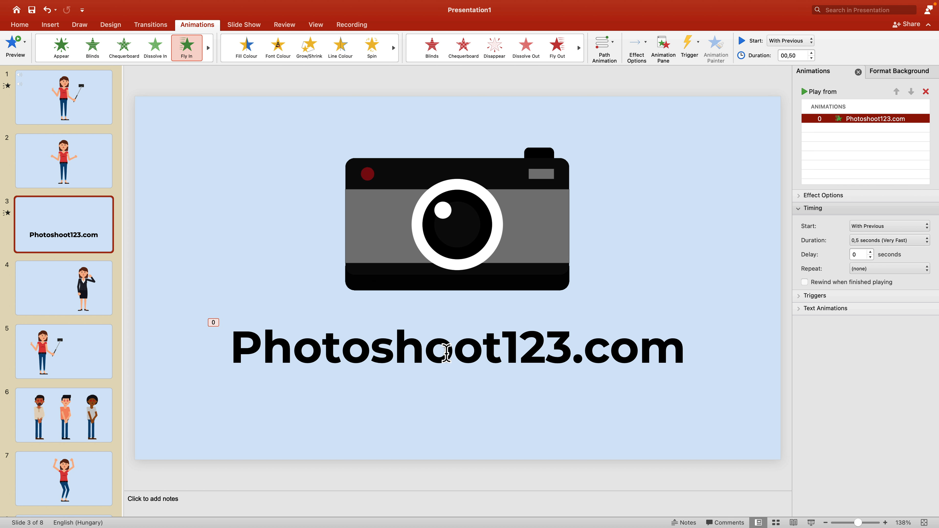
Step: Play the slide show from slide 4 to check its logo and character animations, and exit the show
scroll(28, 322, down, 3)
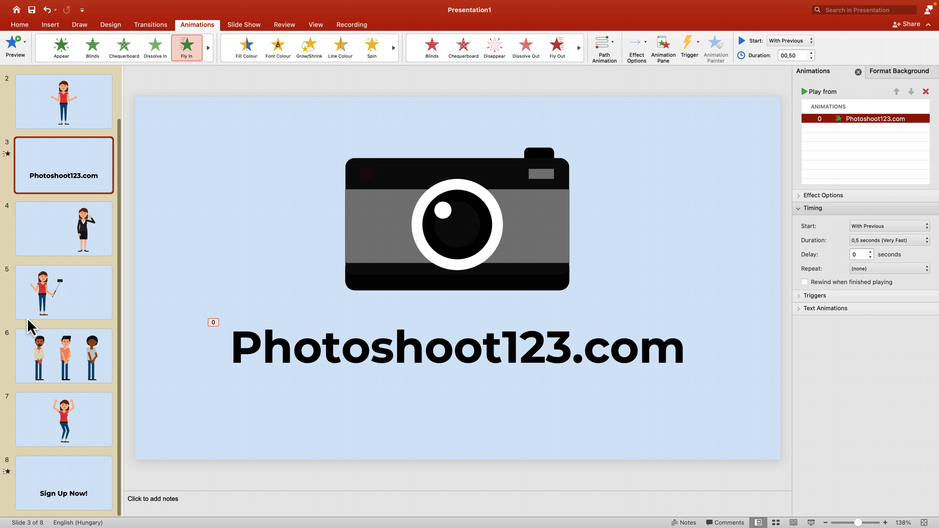
scroll(31, 317, up, 3)
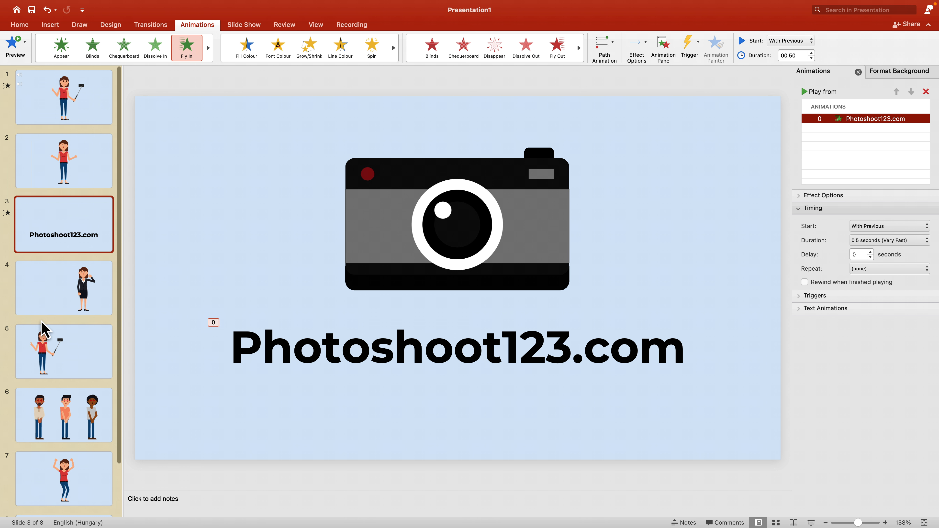
click(62, 286)
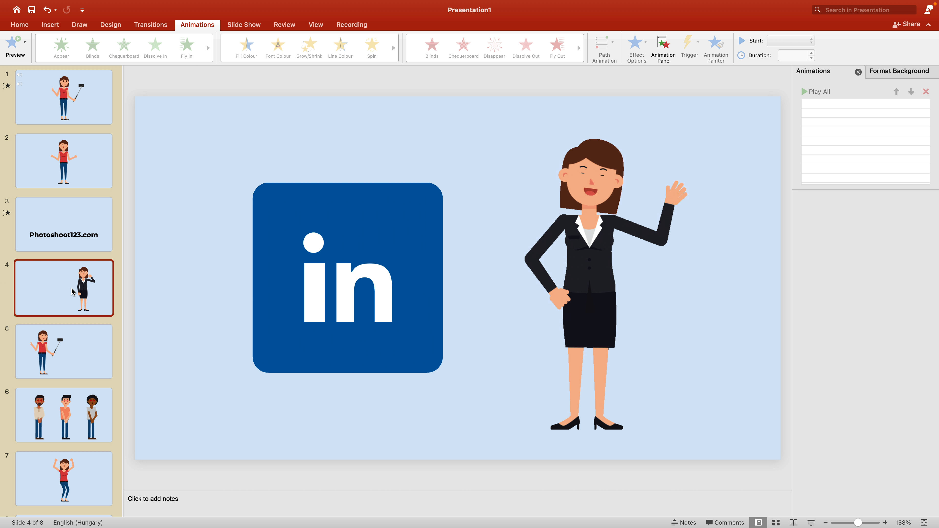
click(245, 24)
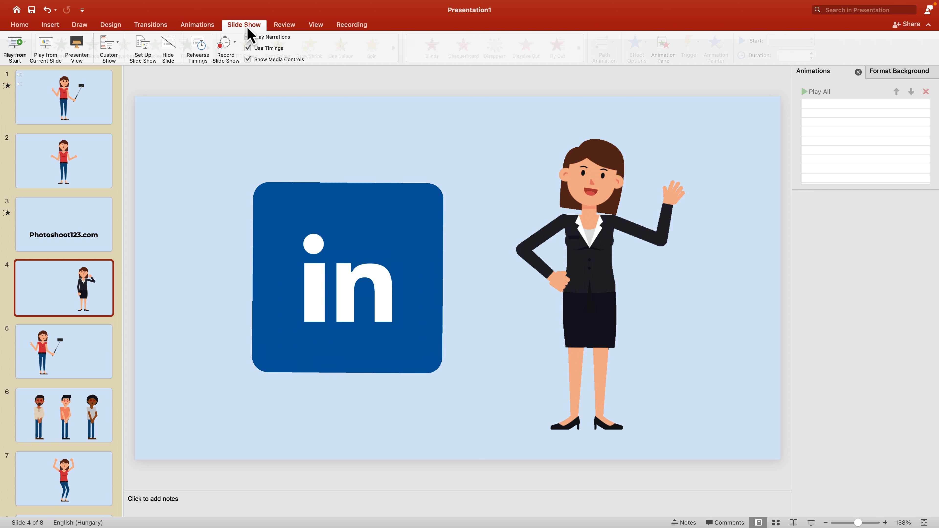
click(44, 42)
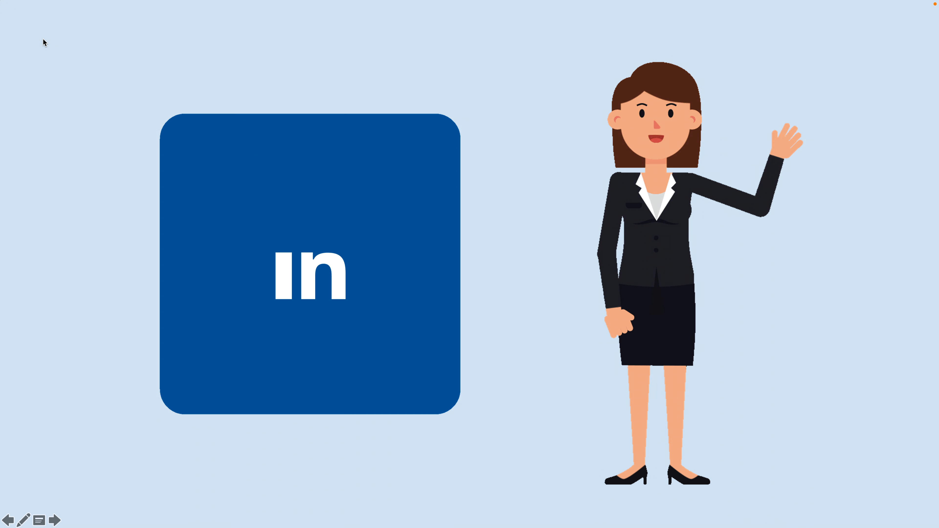
key(Escape)
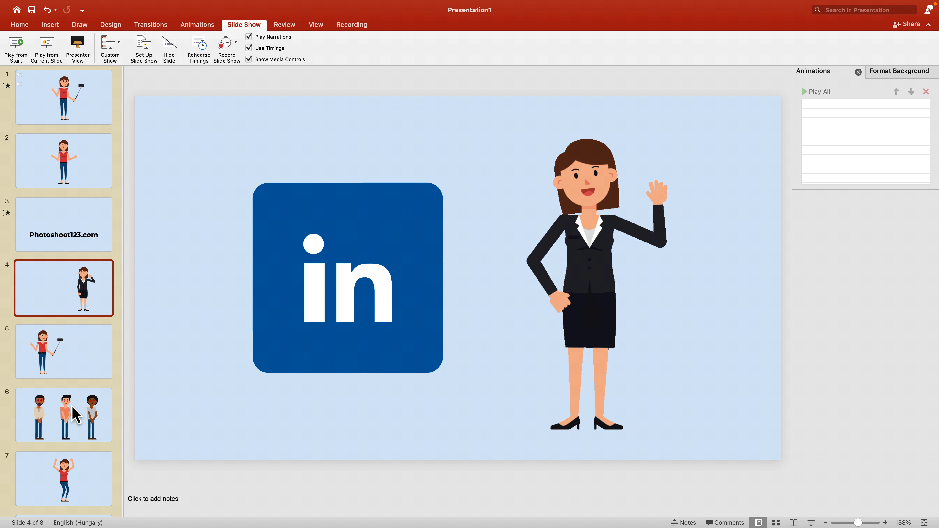
Step: Set the animation of the "Sign Up Now!" text on slide 8 to start With Previous
scroll(73, 410, down, 3)
click(55, 484)
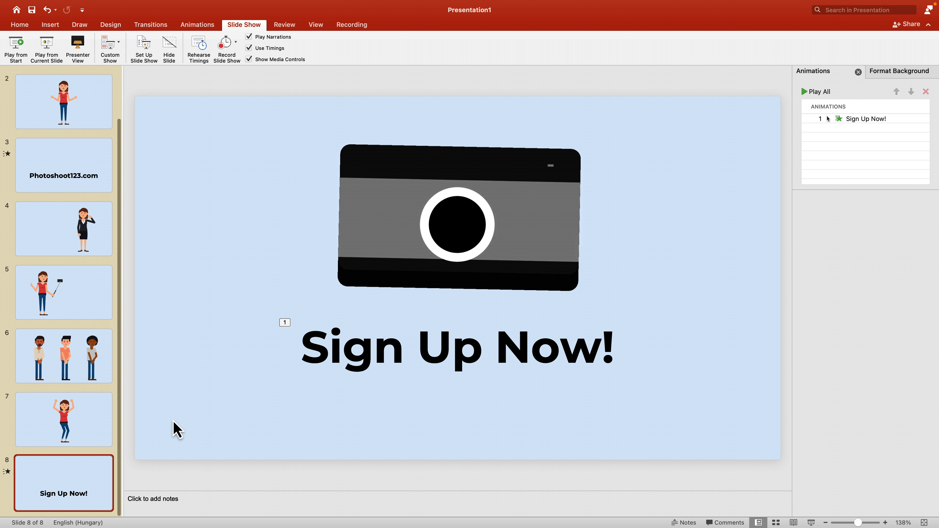
click(299, 347)
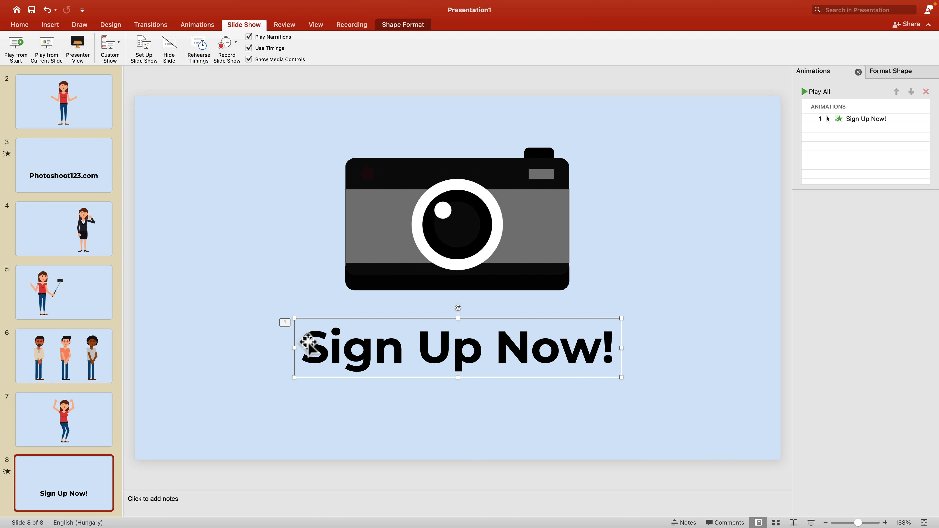
click(868, 119)
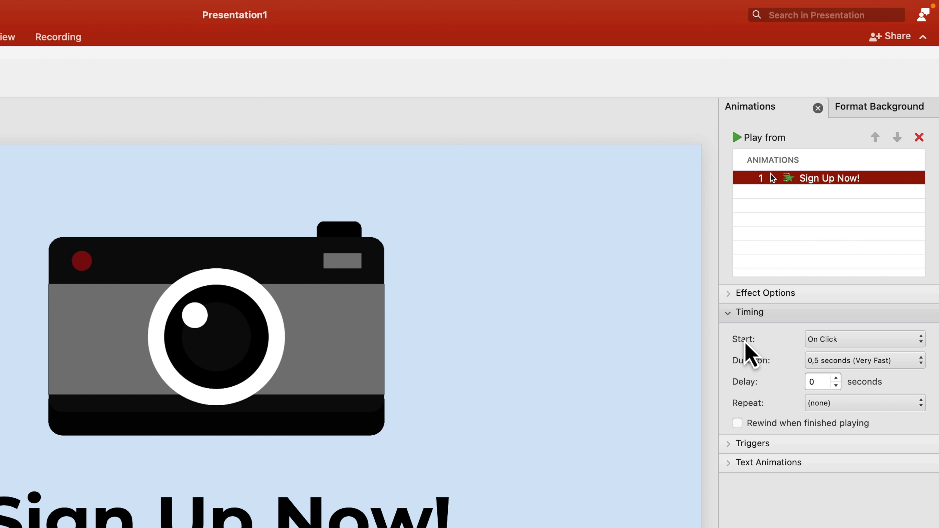
click(842, 342)
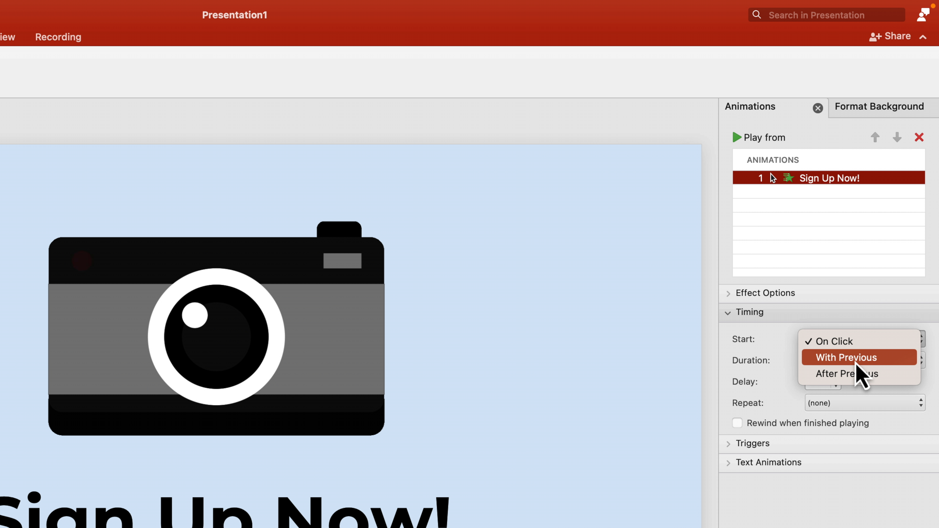
click(801, 358)
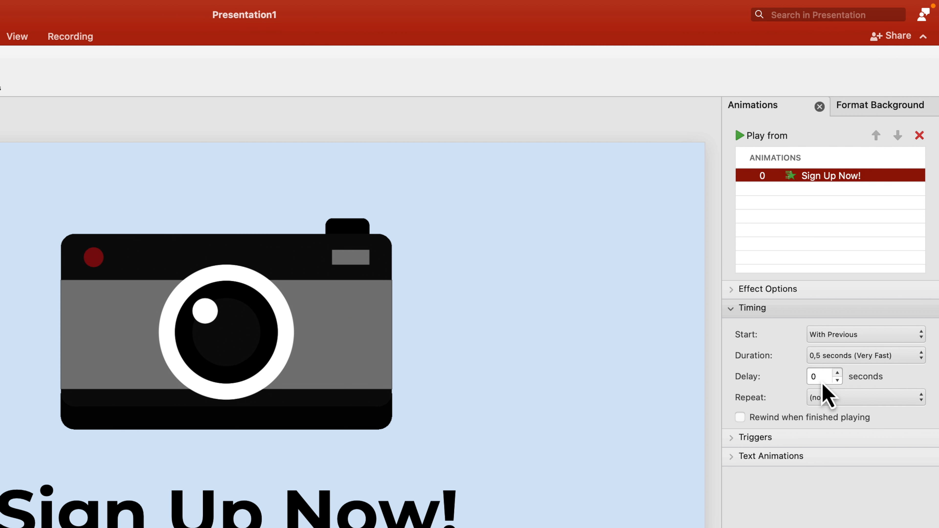
Step: Play the slide show from slide 3 to check the timing of its text animation, and exit the show
scroll(240, 404, up, 4)
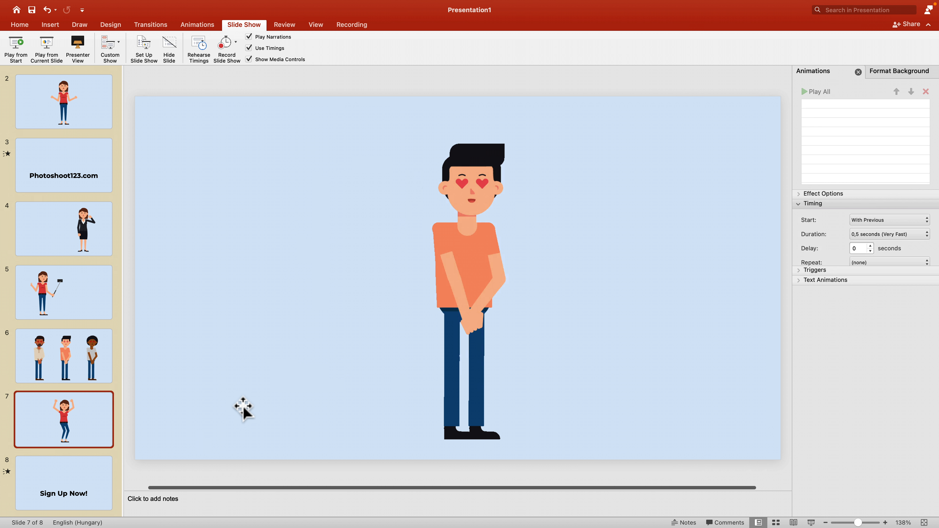
scroll(70, 423, up, 3)
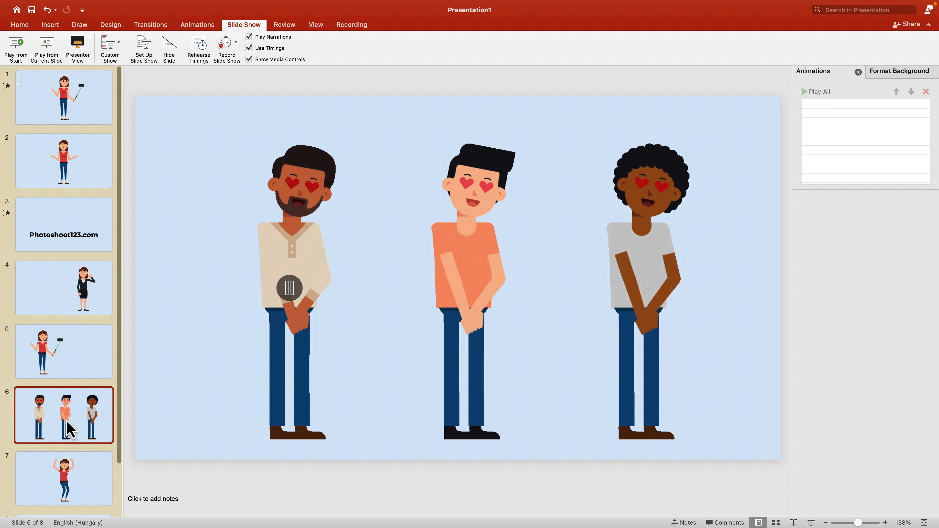
click(63, 223)
click(51, 44)
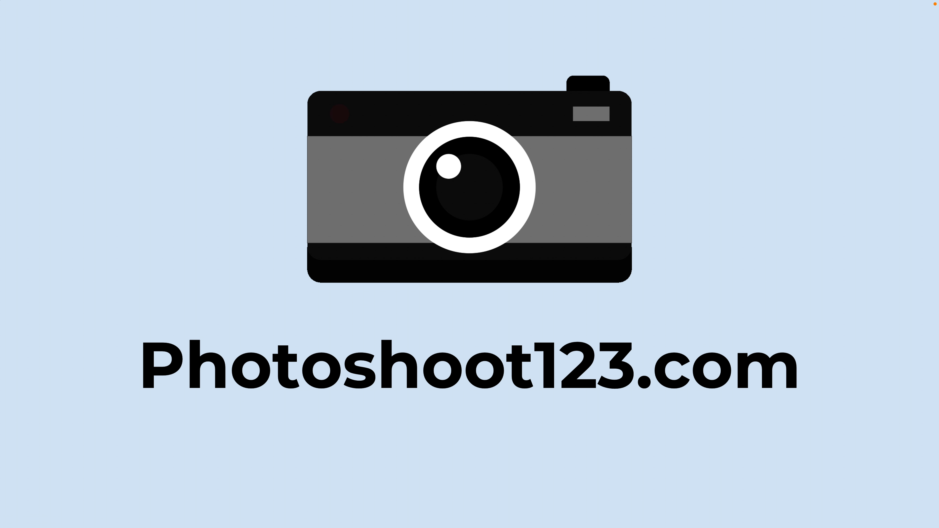
key(Escape)
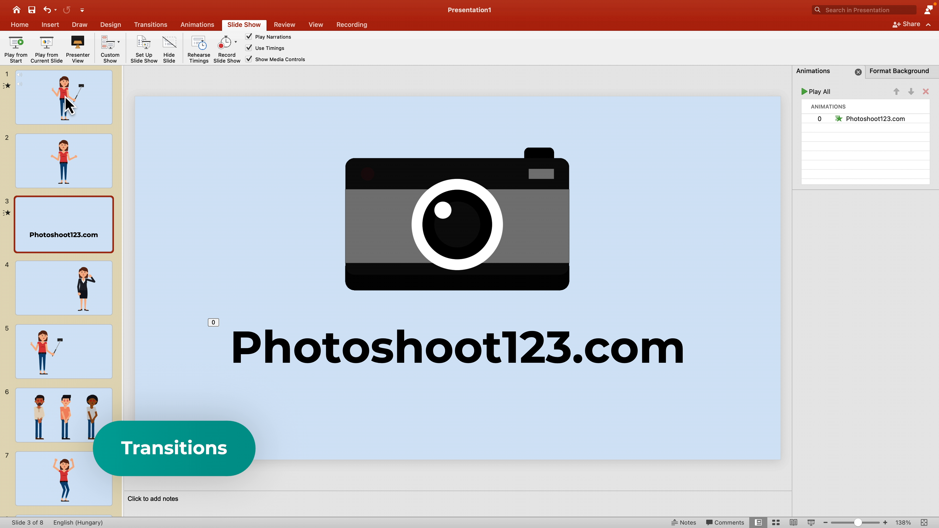
Step: Look through slides 1 to 6 to examine how the scenes follow one another before adding transitions
click(67, 105)
click(58, 164)
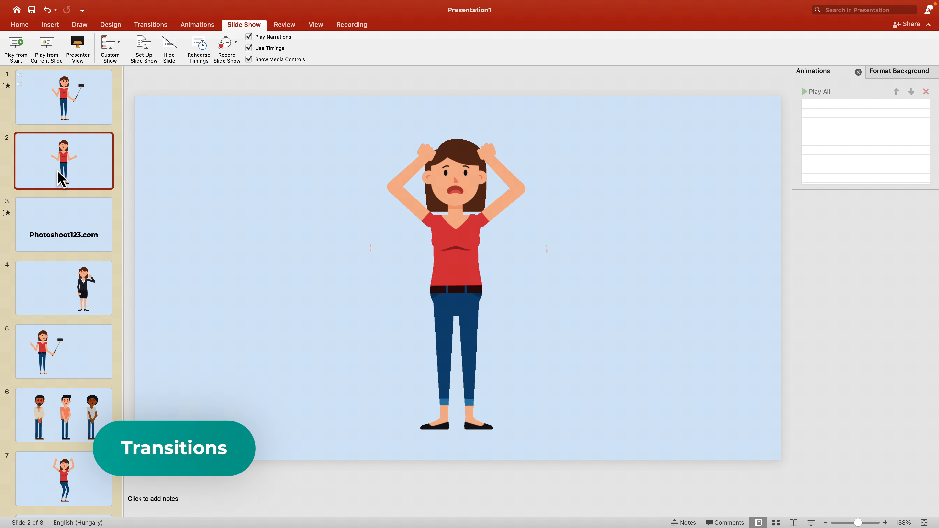
click(63, 217)
click(60, 295)
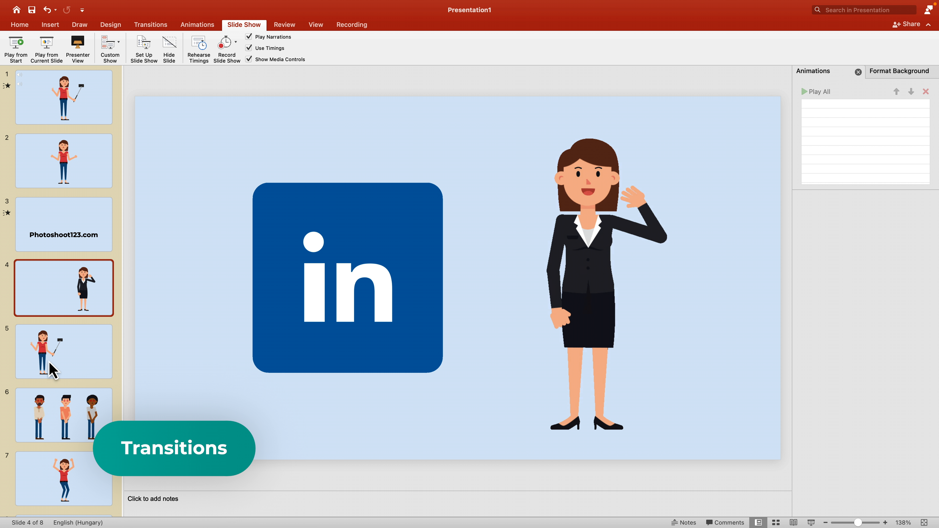
click(58, 349)
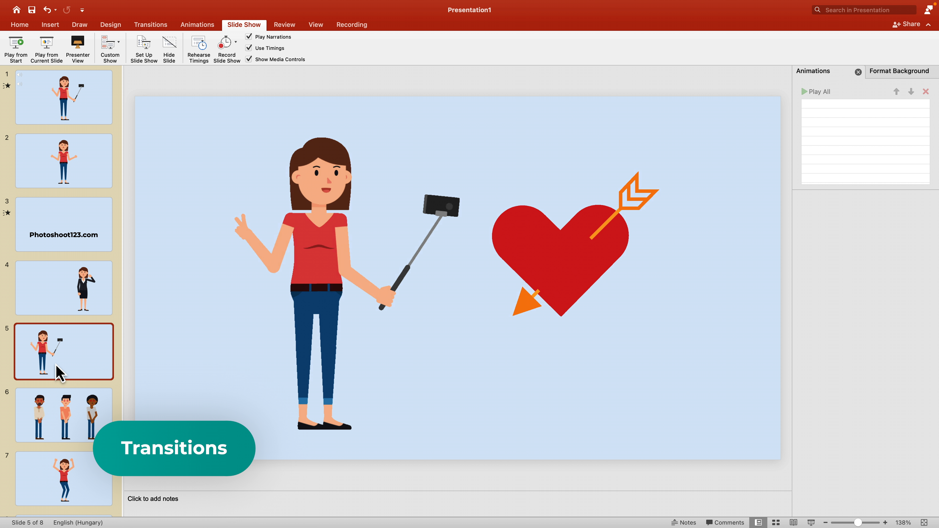
click(48, 406)
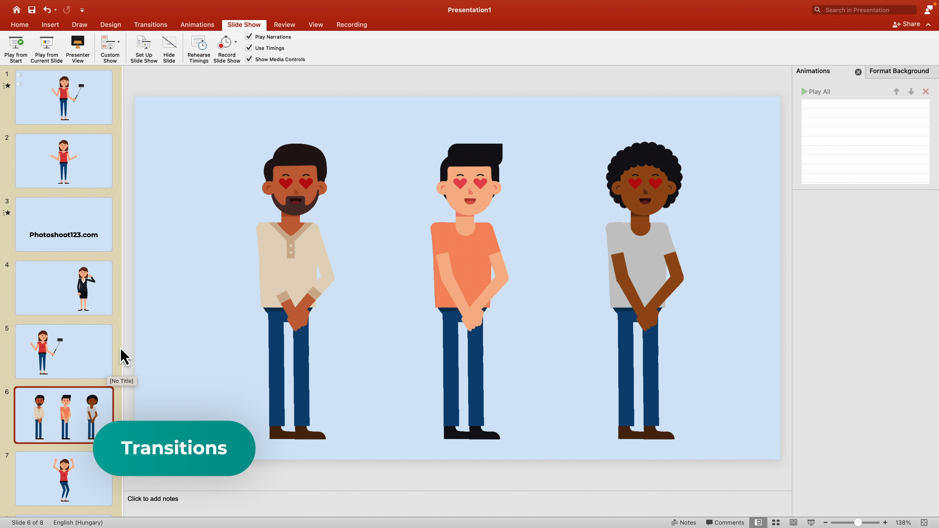
click(70, 111)
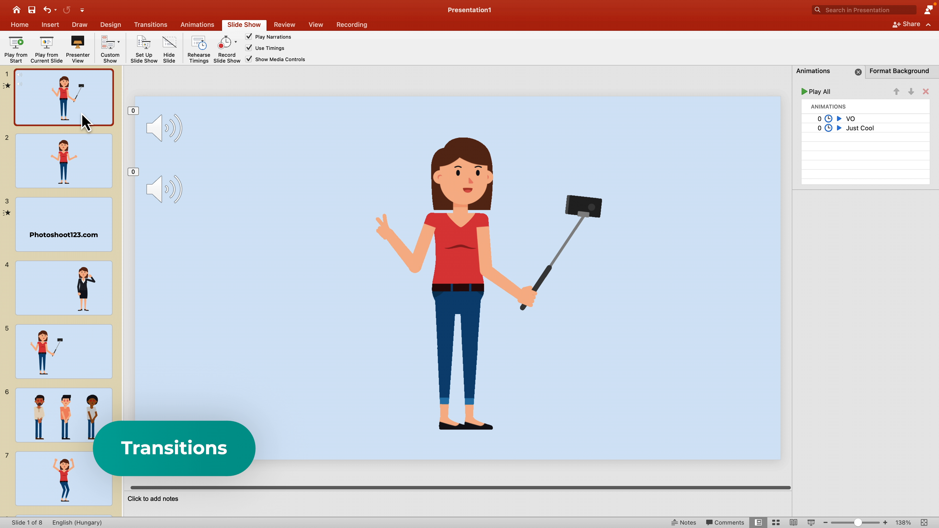
click(32, 25)
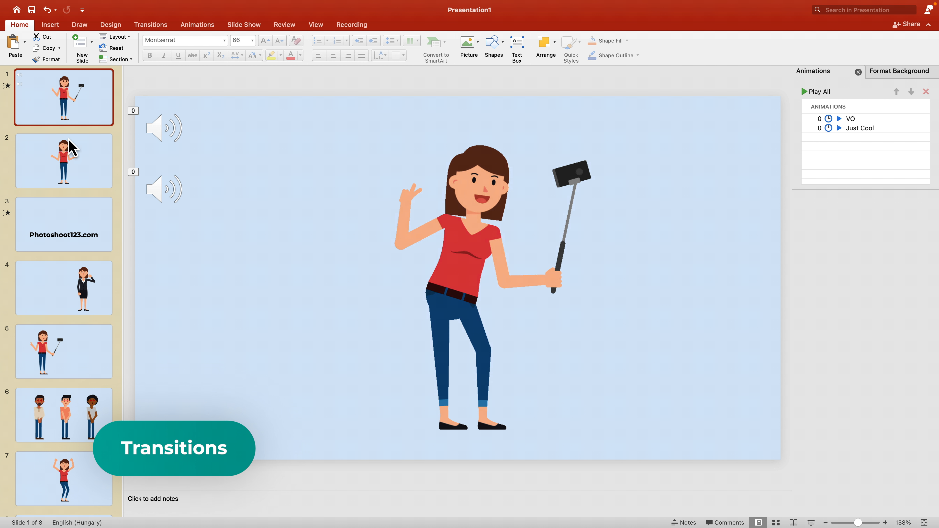
click(70, 150)
click(49, 115)
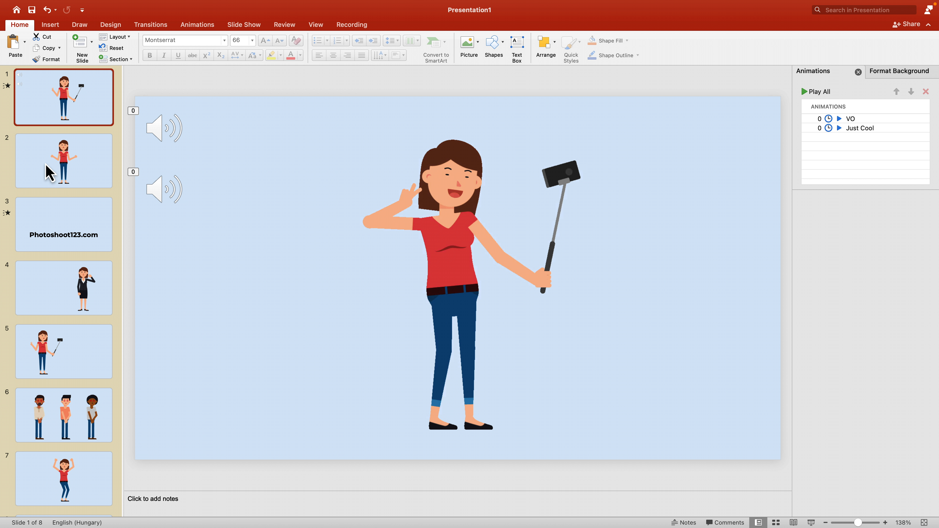
Step: Apply the Push transition to slide 3 with the "Photoshoot123.com" text
click(35, 218)
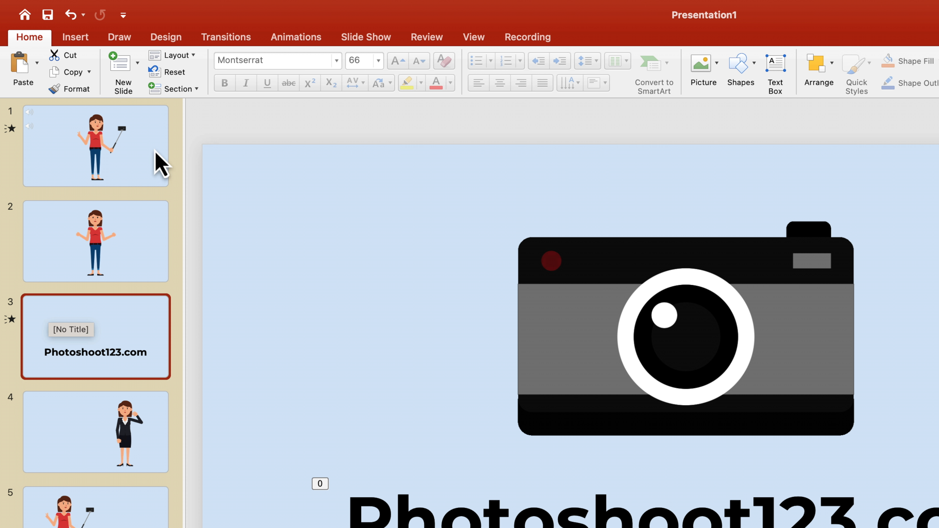
click(226, 37)
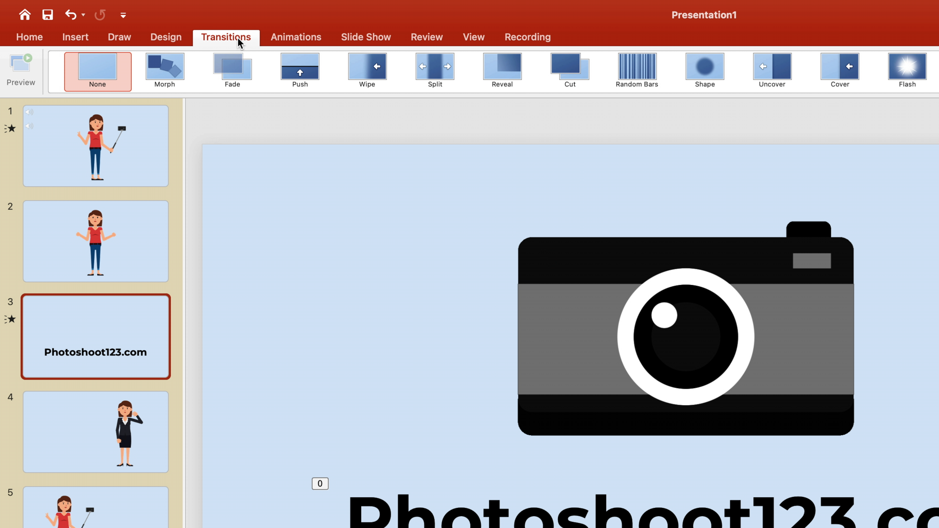
click(536, 96)
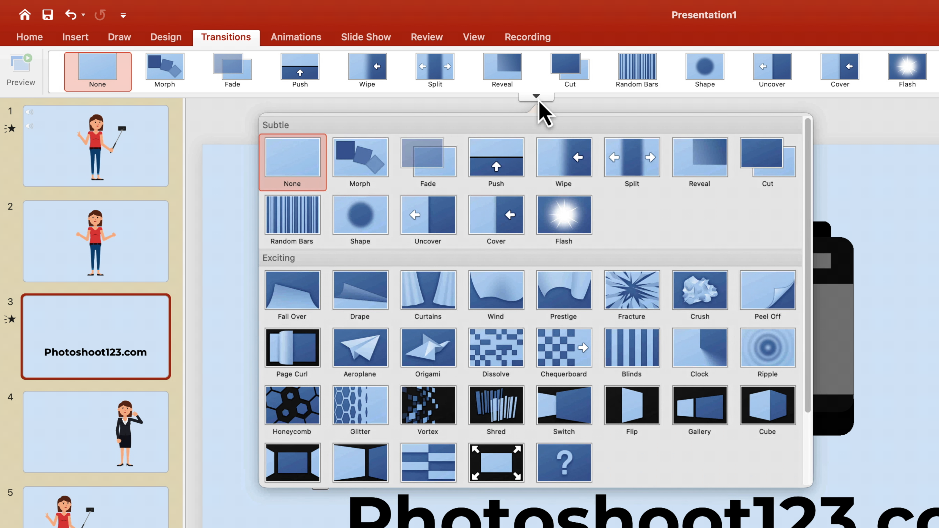
scroll(561, 387, down, 3)
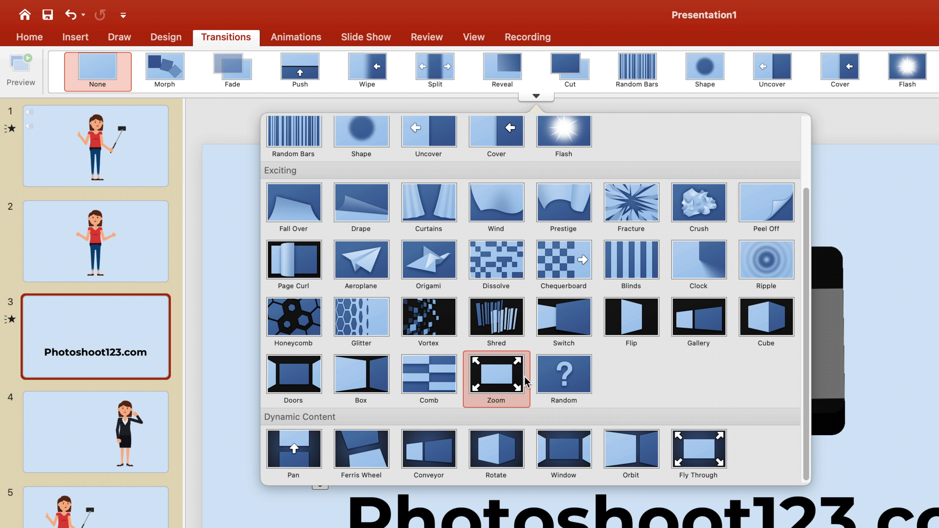
scroll(541, 387, up, 3)
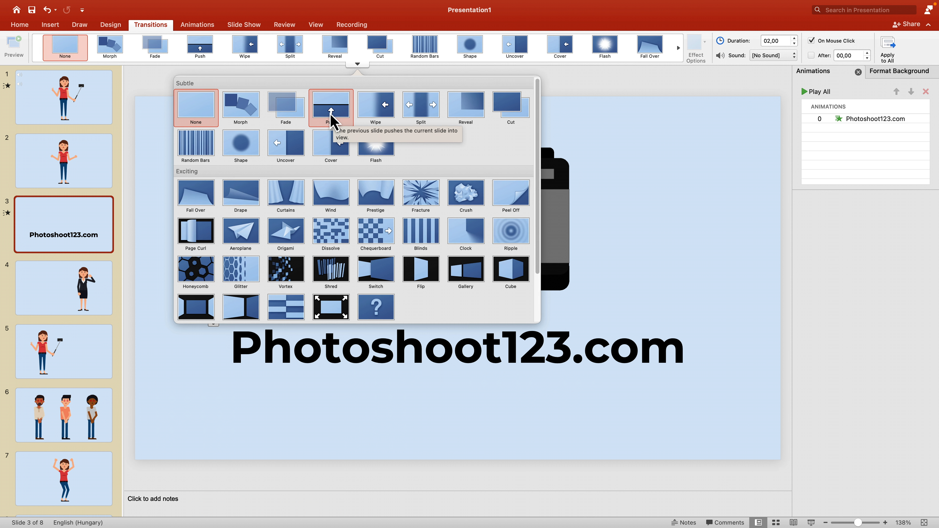
click(330, 111)
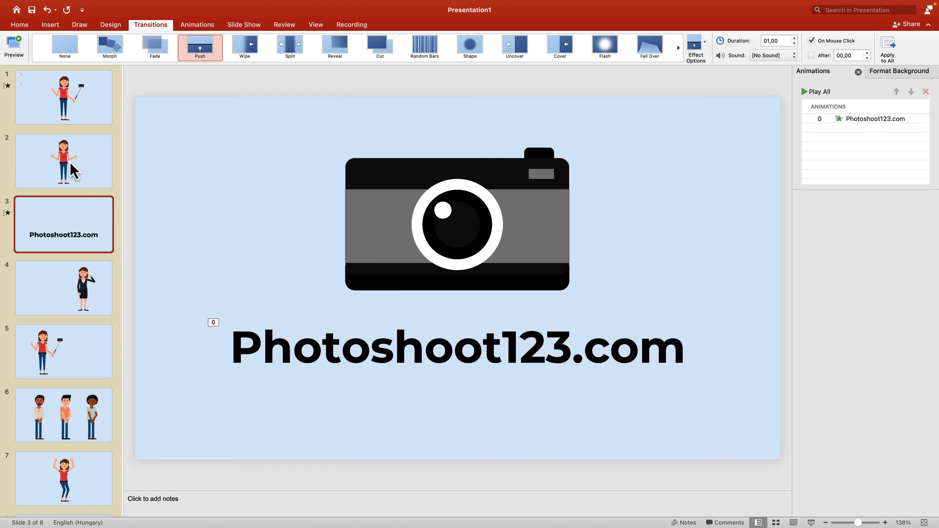
Step: Play the slide show from slide 2 to check the transition into slide 3, and exit the show
click(15, 46)
click(242, 25)
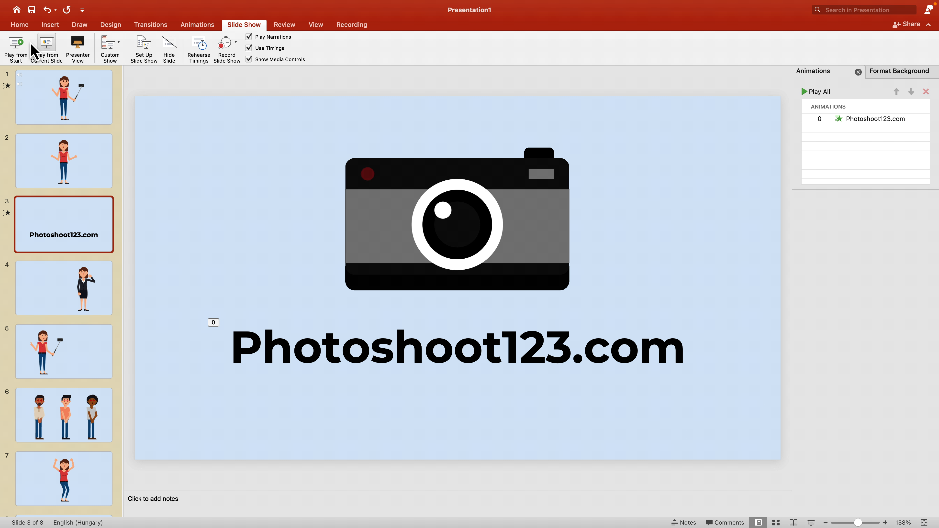
click(63, 181)
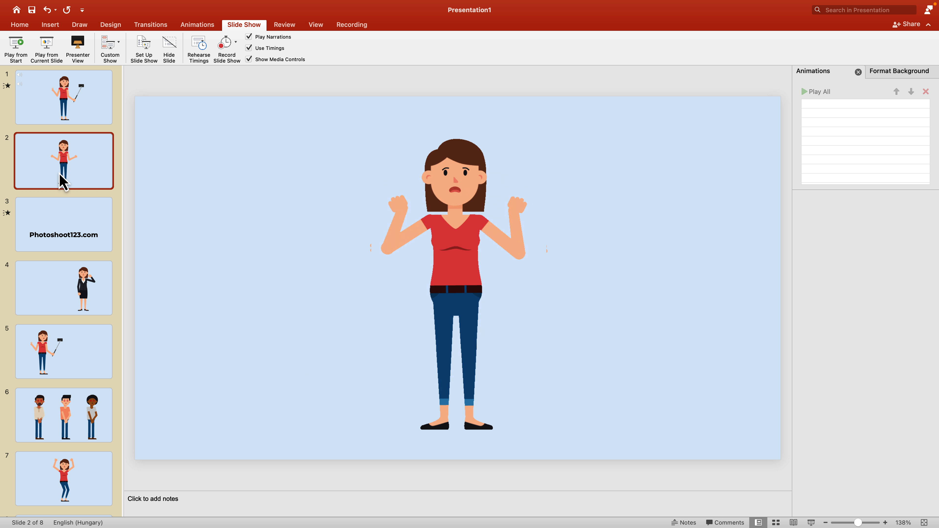
click(47, 47)
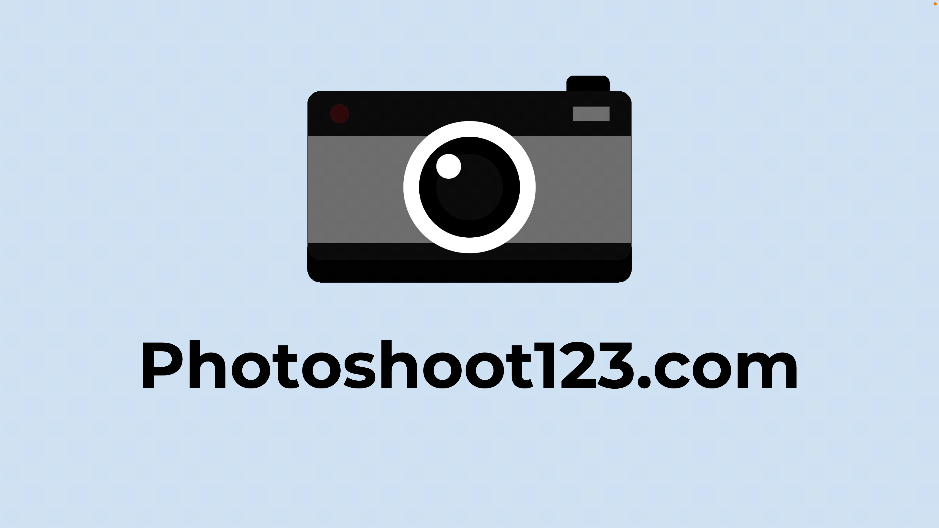
key(Escape)
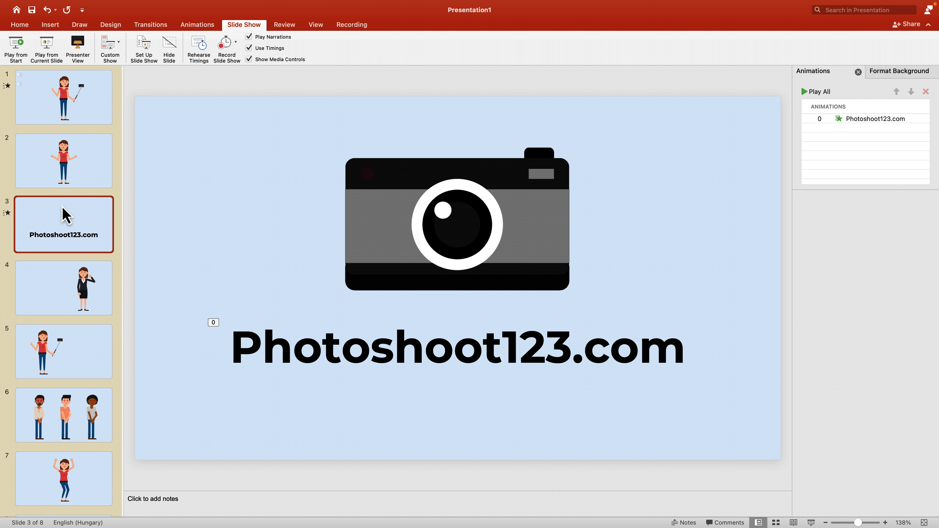
click(52, 288)
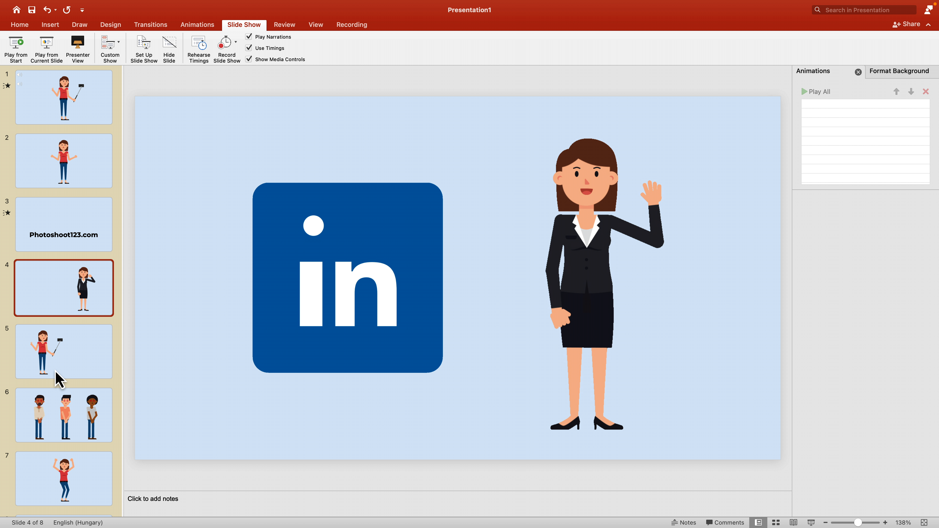
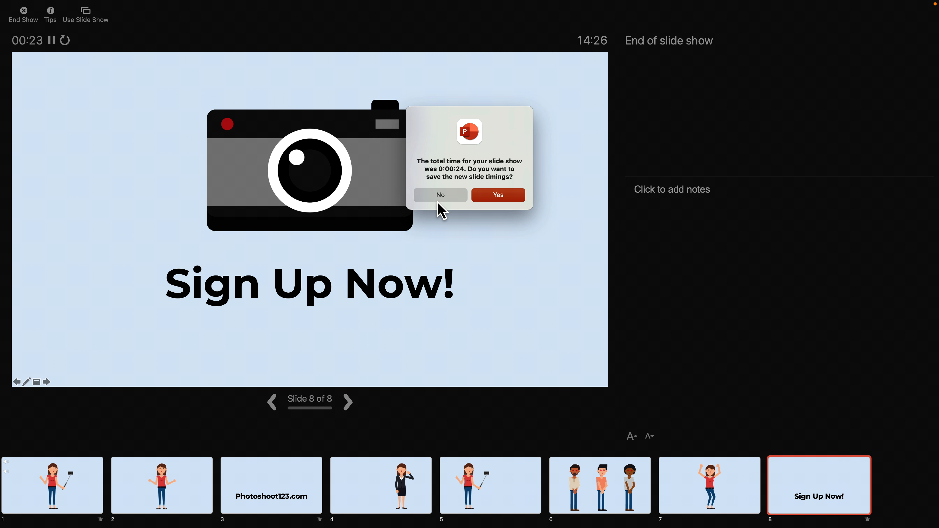
Step: Save the new slide timings from the rehearsal, and play the slide show from the start to check them
click(503, 199)
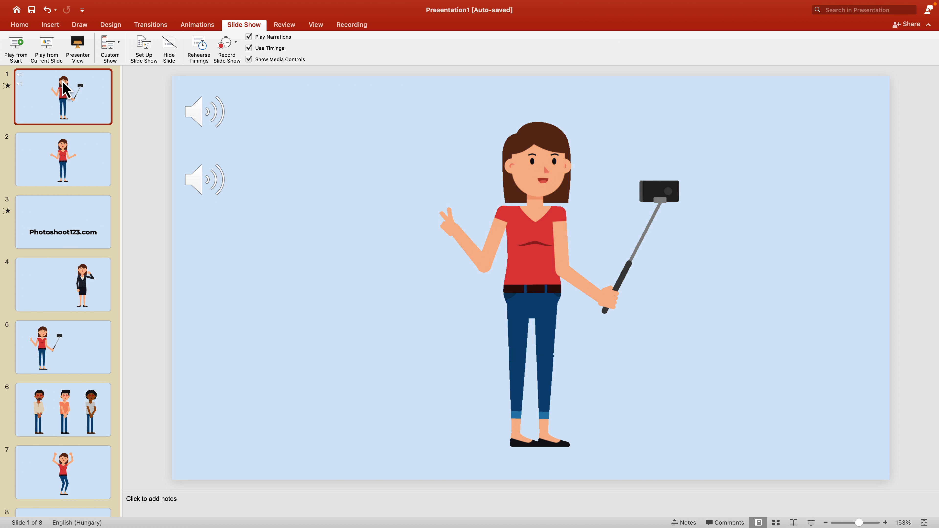
click(18, 45)
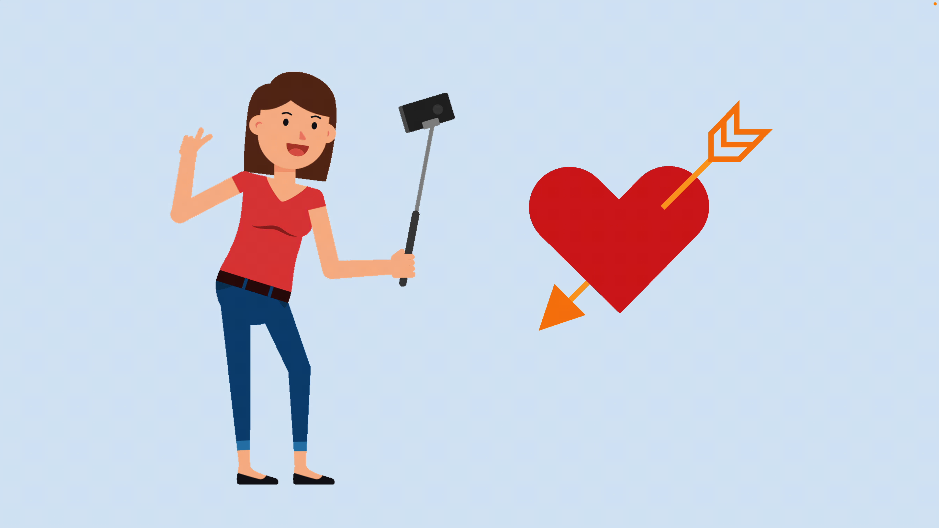
key(Escape)
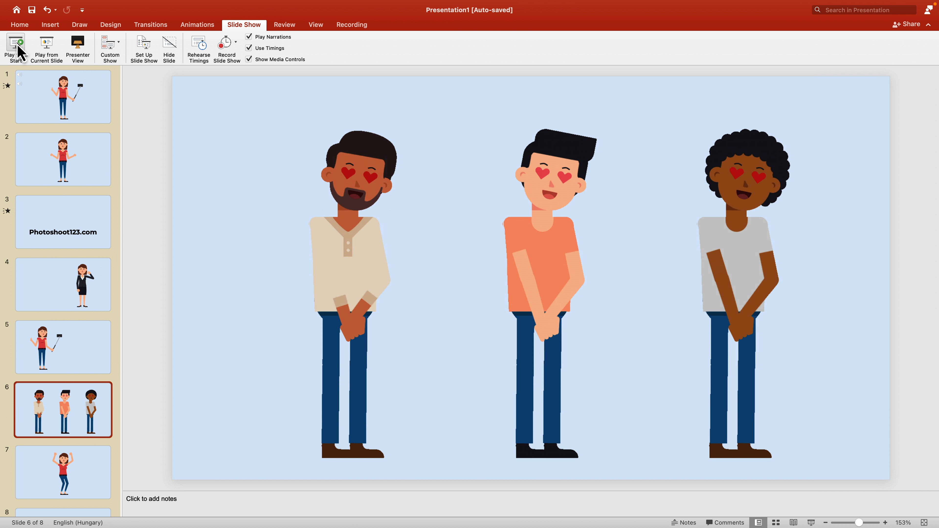
mouse_move(301, 200)
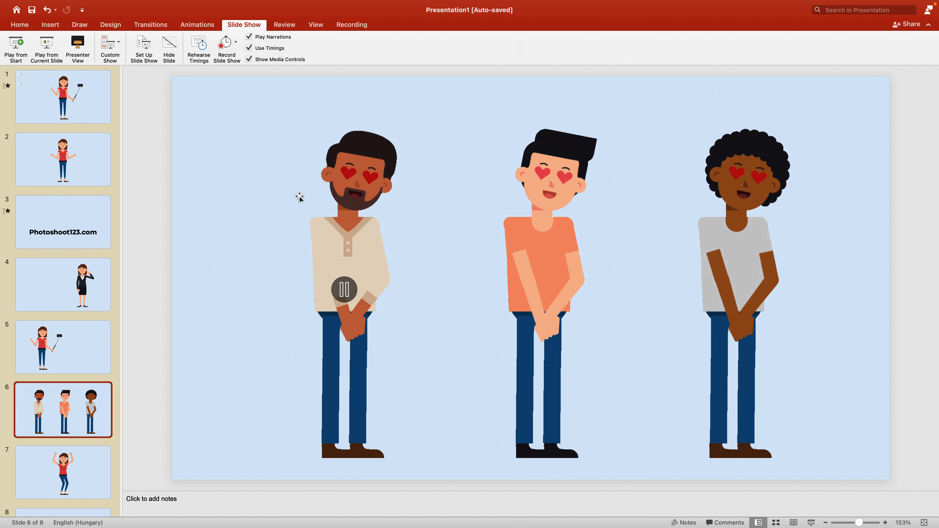
click(52, 224)
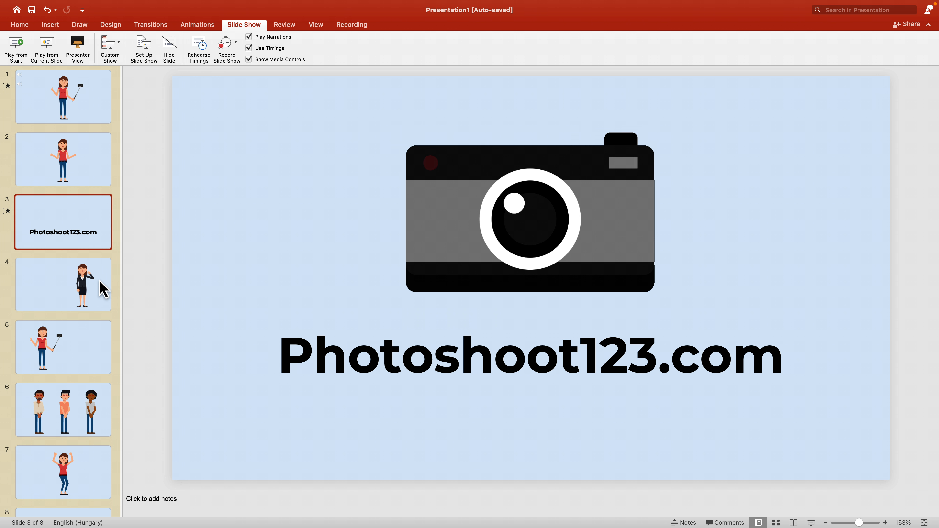
click(63, 170)
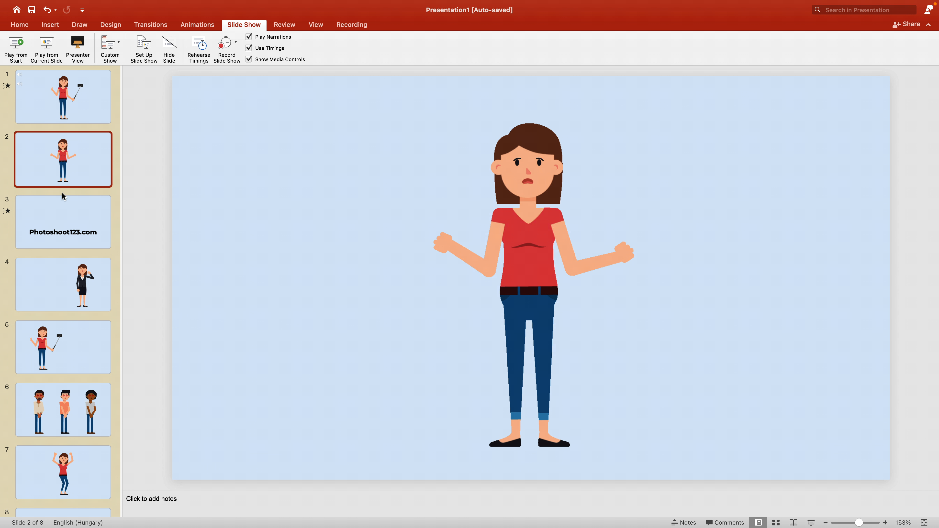
scroll(63, 194, down, 3)
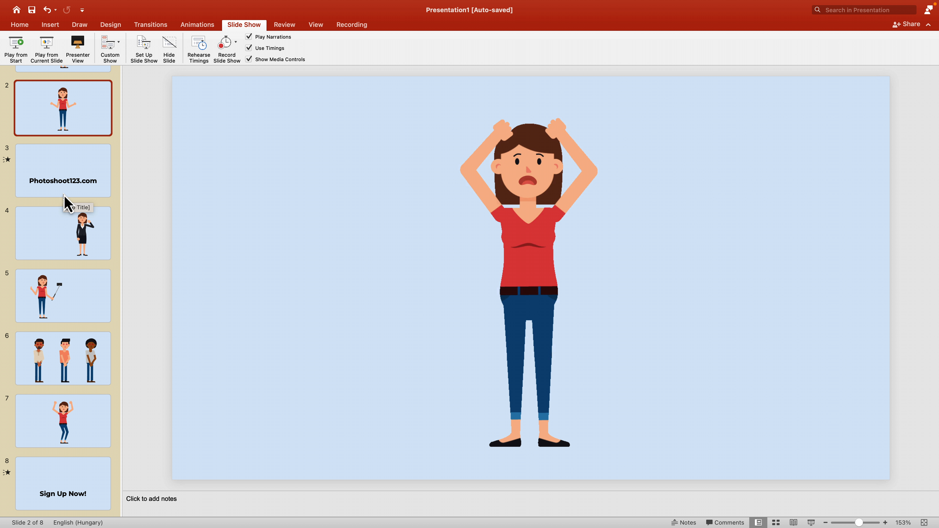
scroll(63, 195, up, 3)
click(63, 109)
mouse_move(200, 119)
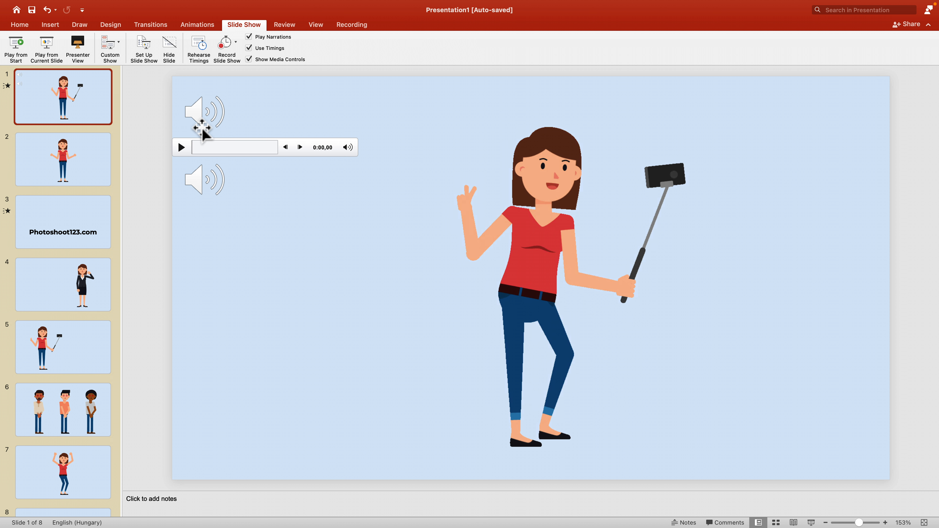
mouse_move(202, 204)
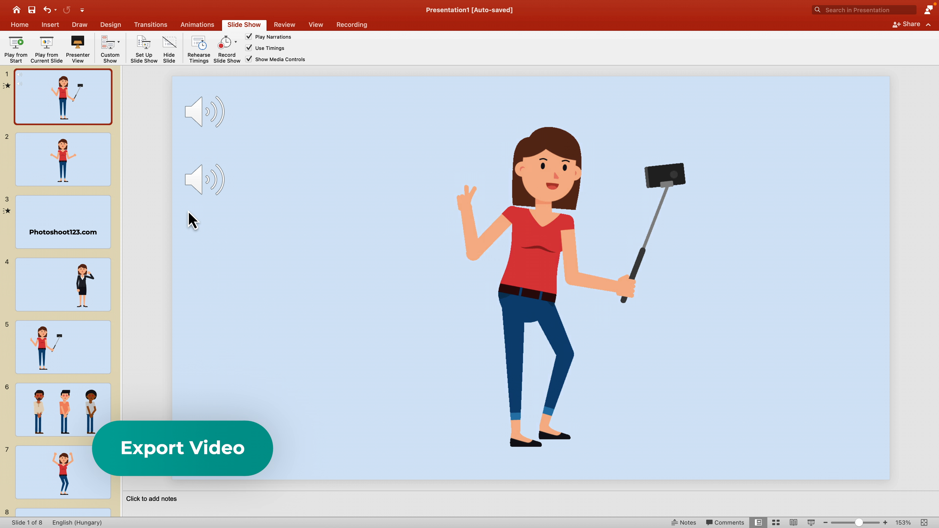
Step: Set up an export of the presentation in MP4 format with the file name "powerpoint video"
click(19, 24)
mouse_move(42, 7)
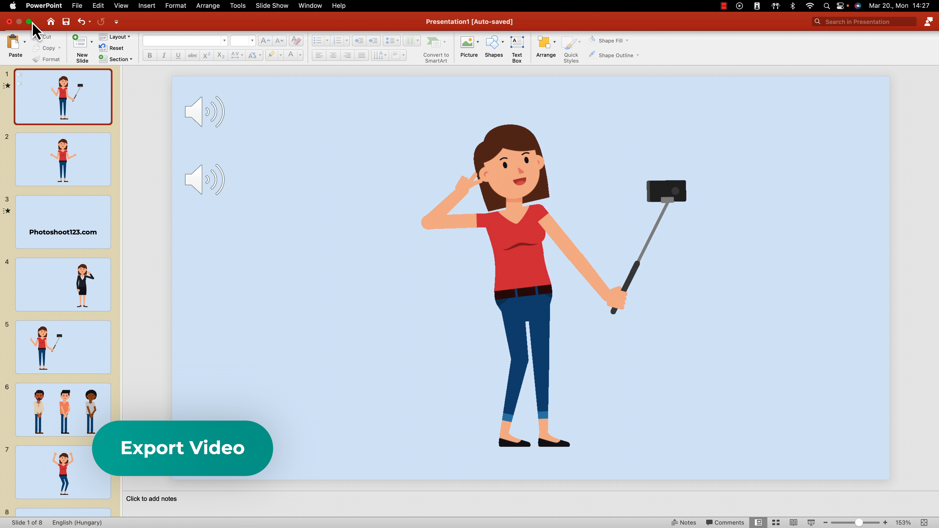
click(29, 22)
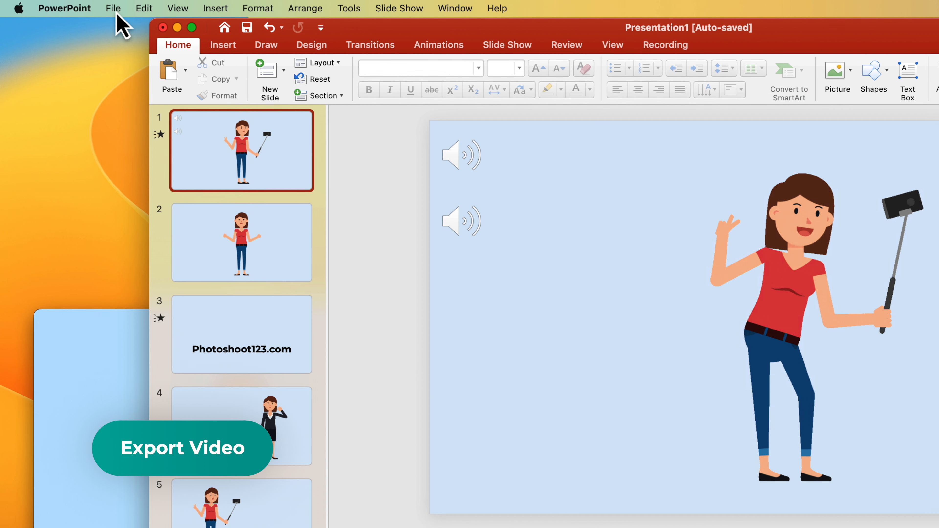
click(78, 6)
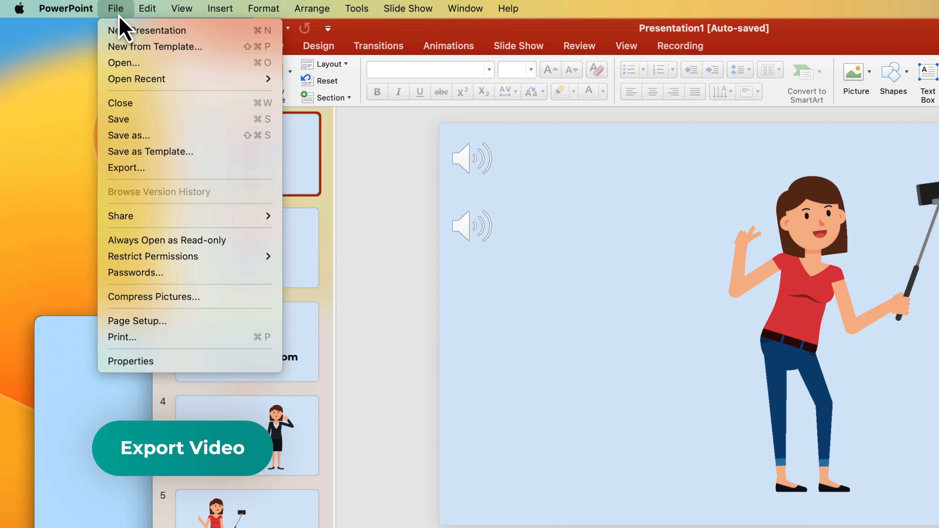
click(139, 168)
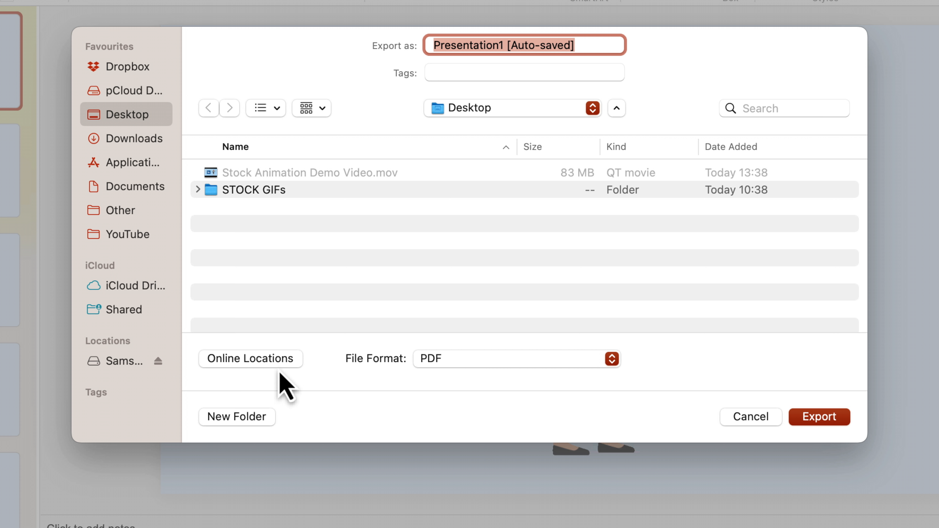
click(455, 366)
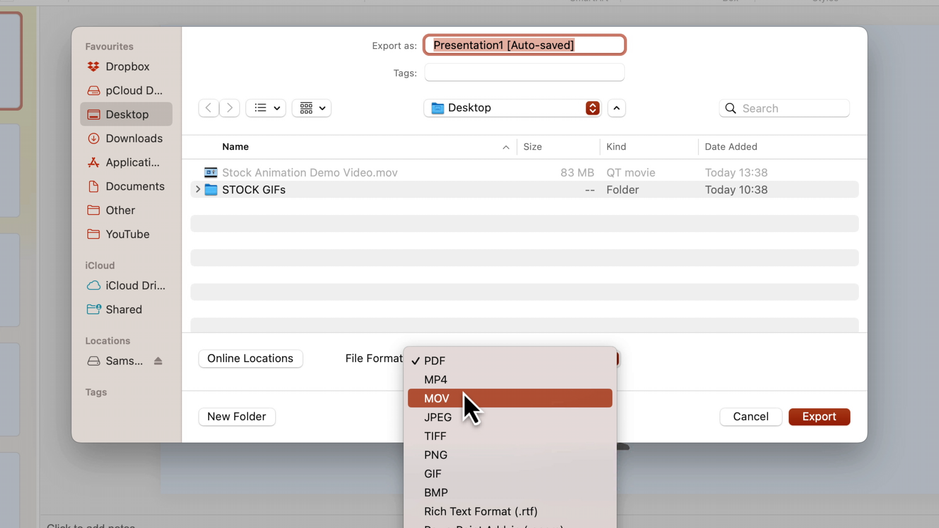
click(447, 383)
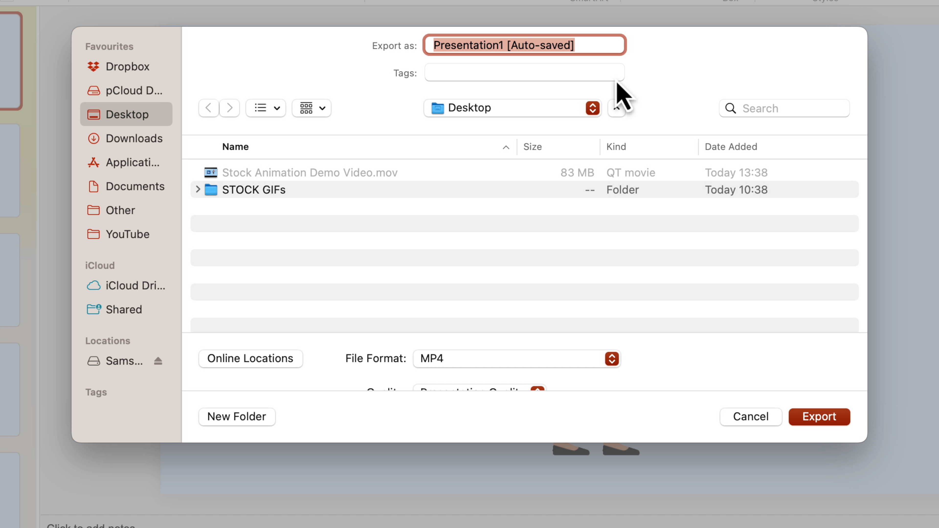
text(powerpoint video)
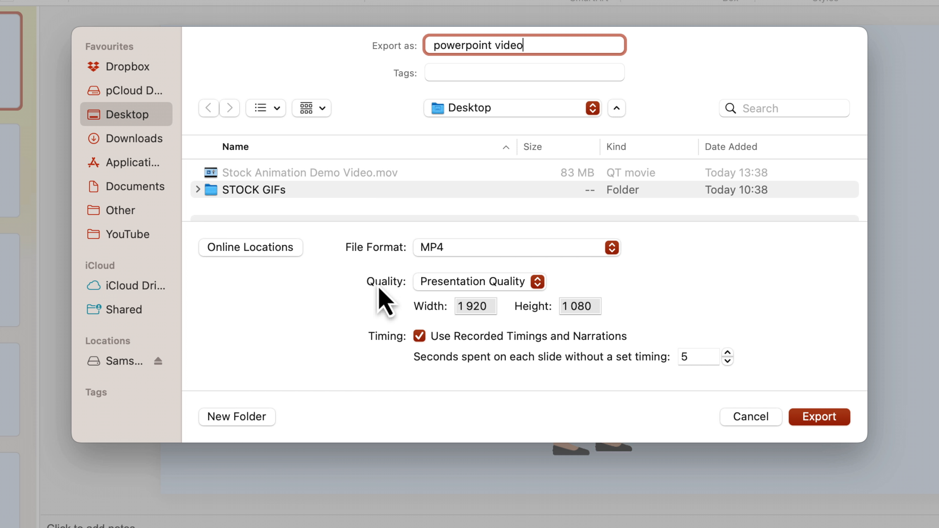
Step: Export the video in Presentation Quality at 1920 by 1080, using the recorded timings and narrations
click(449, 284)
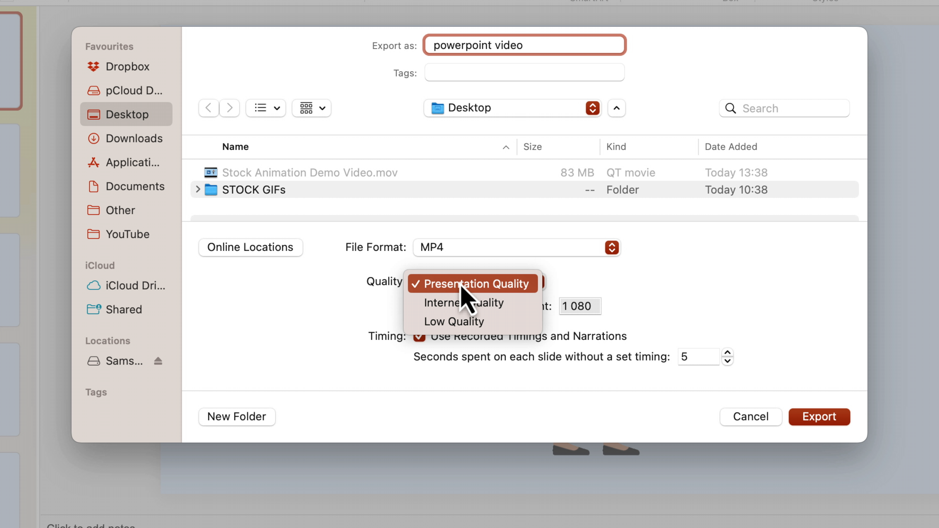
click(504, 290)
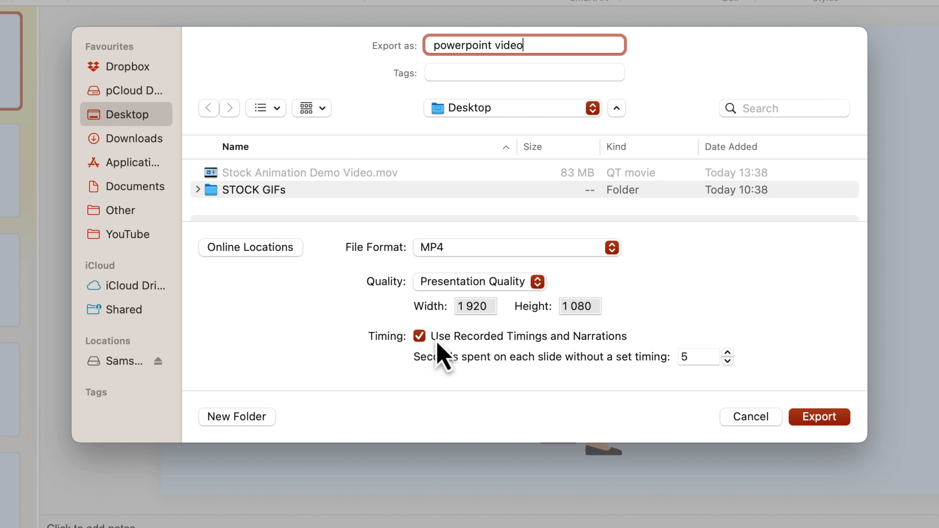
click(420, 336)
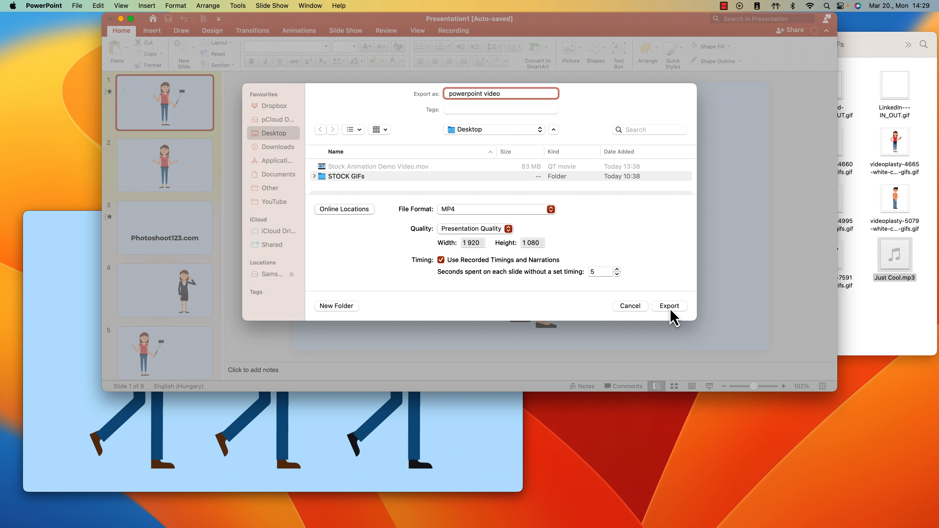
click(670, 310)
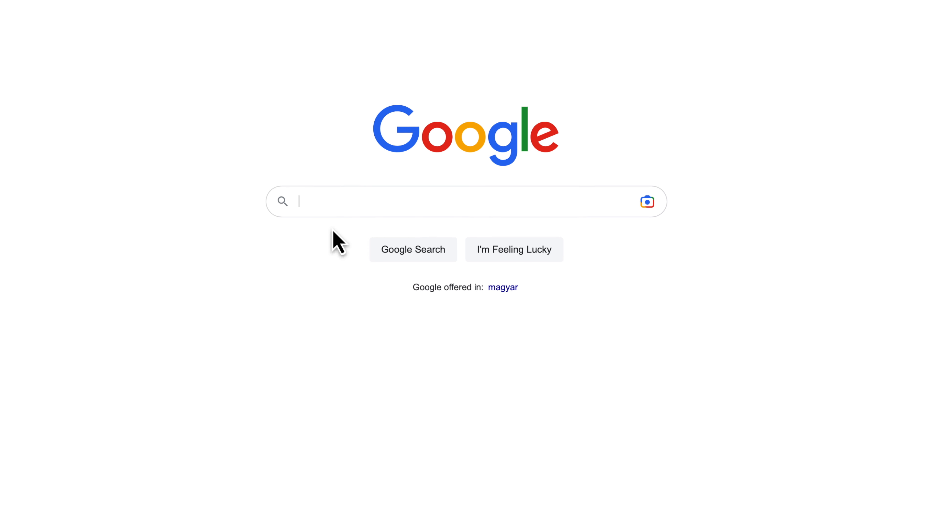
Step: Switch to the web browser, search Google for "gif" and look through the image results
text(gif)
key(Return)
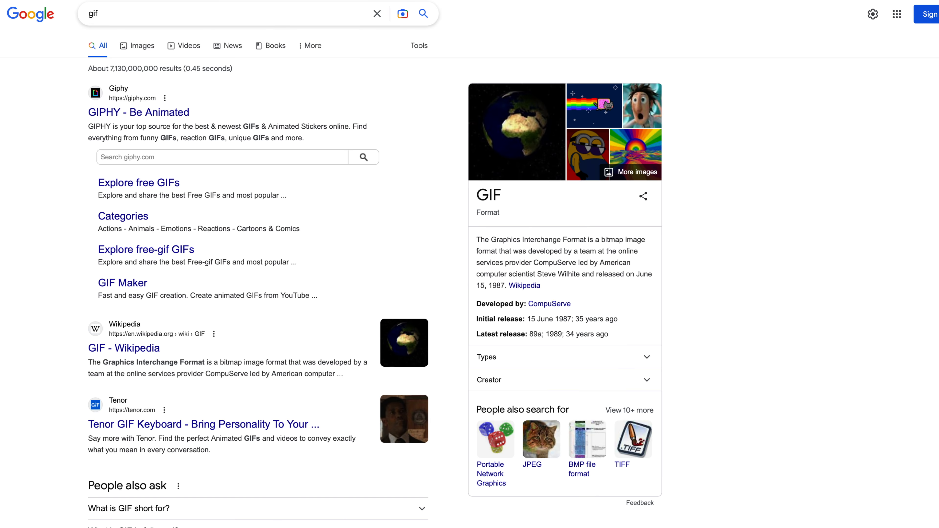
click(246, 92)
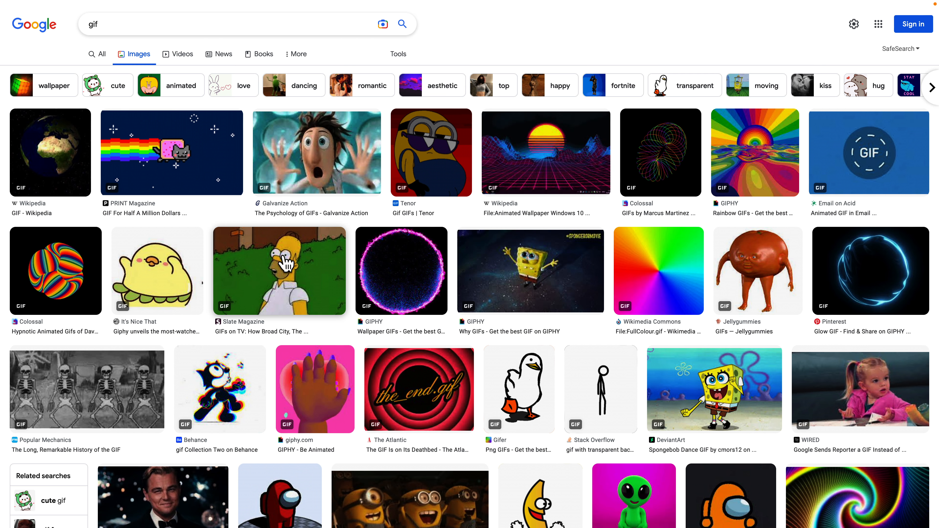
click(285, 260)
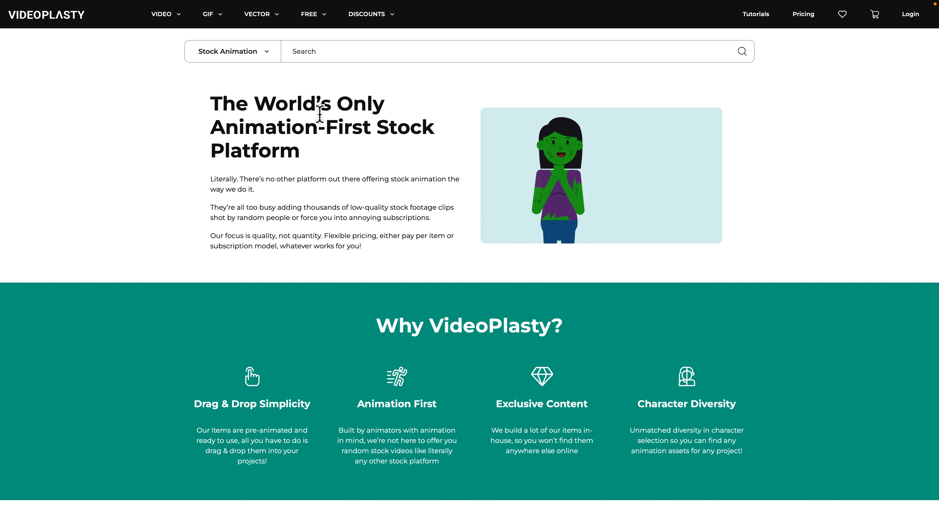
Step: Search the VideoPlasty site for "corporate" within the Stock GIFs category
click(262, 60)
click(234, 97)
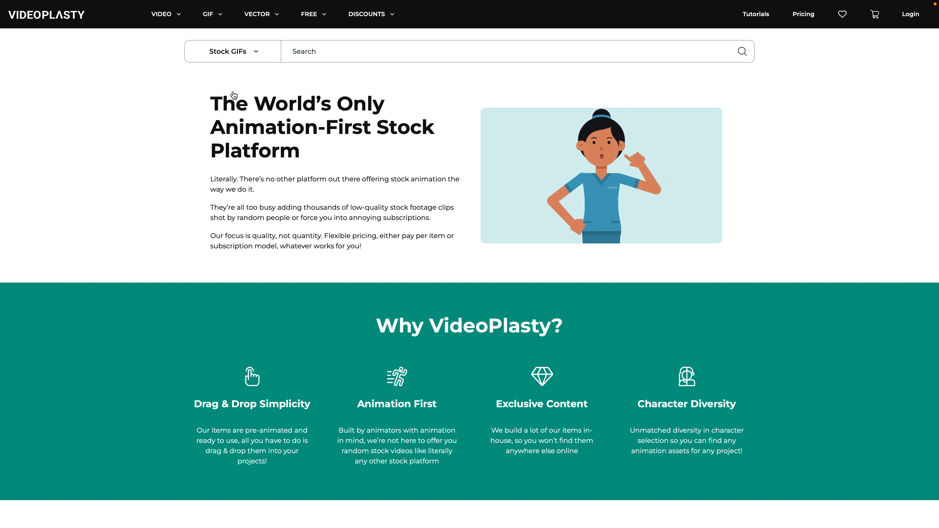
text(c)
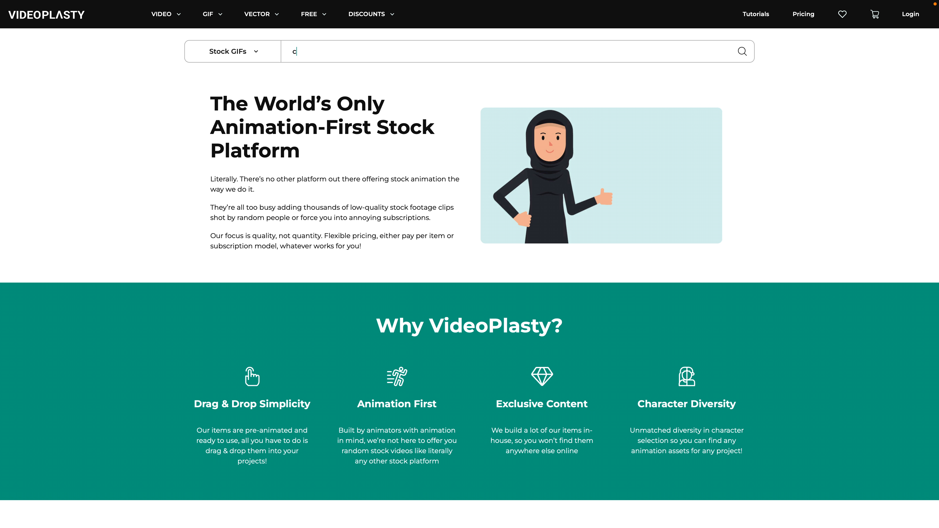
text(orporate)
key(Return)
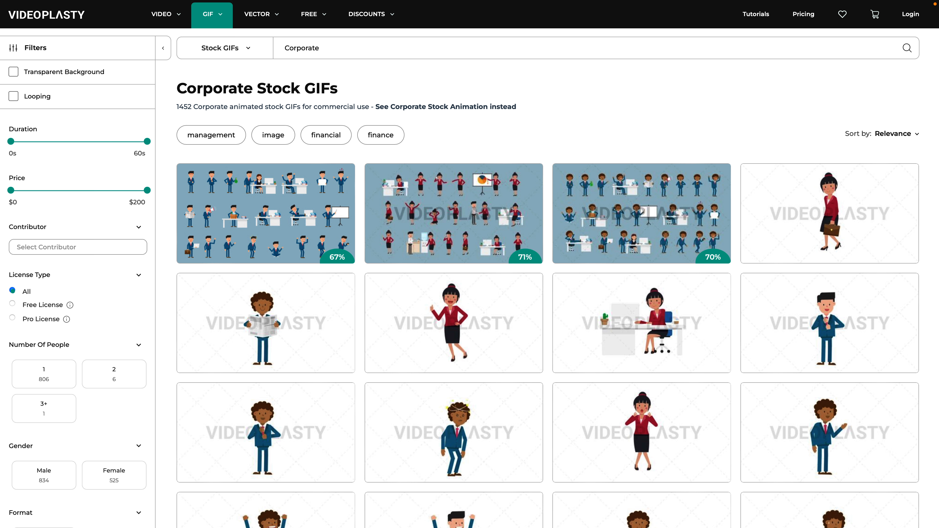
Step: Open the "Corporate Man Being Happy" GIF from the results and look through its details and related items
scroll(543, 149, down, 8)
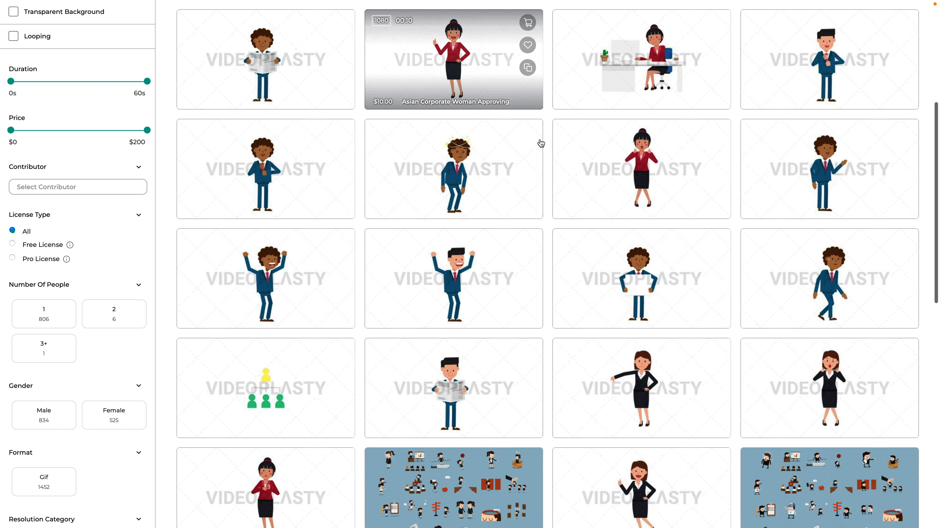
click(477, 230)
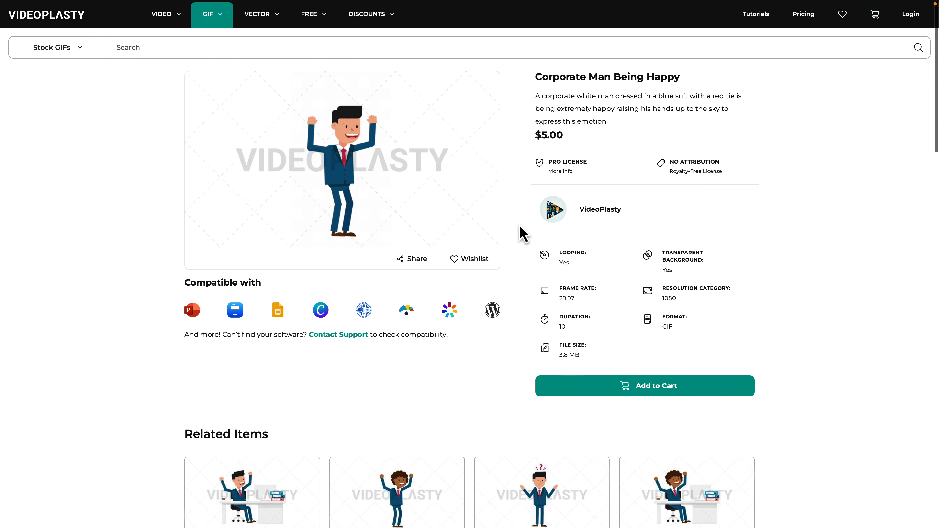
scroll(523, 233, down, 5)
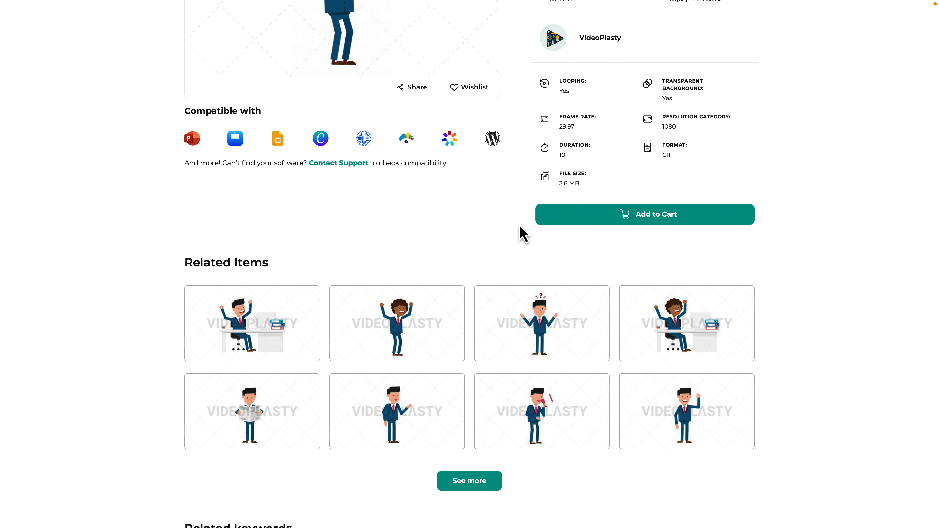
Step: Search the stock GIFs for "education" and open the Education GIF Animation Pack with 20 character actions
scroll(523, 233, up, 5)
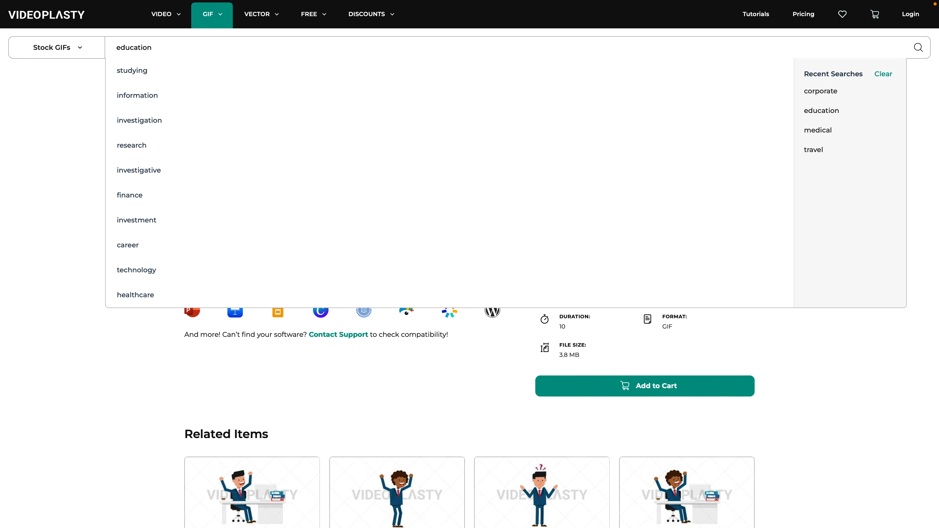
key(Return)
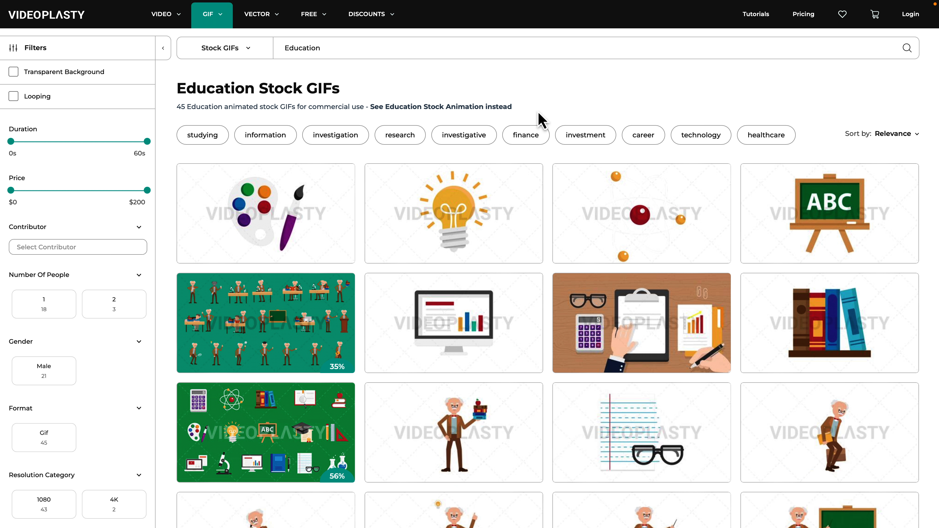
scroll(540, 129, down, 4)
scroll(540, 129, up, 1)
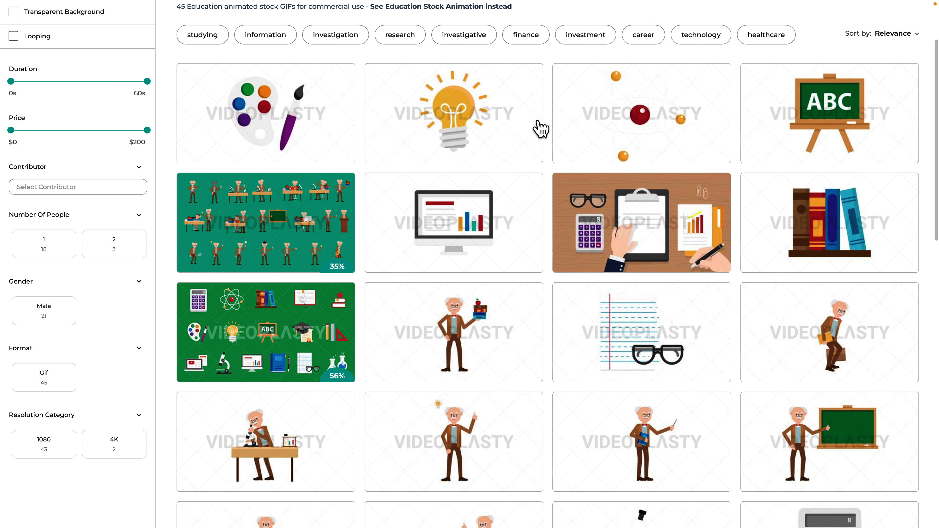
mouse_move(461, 122)
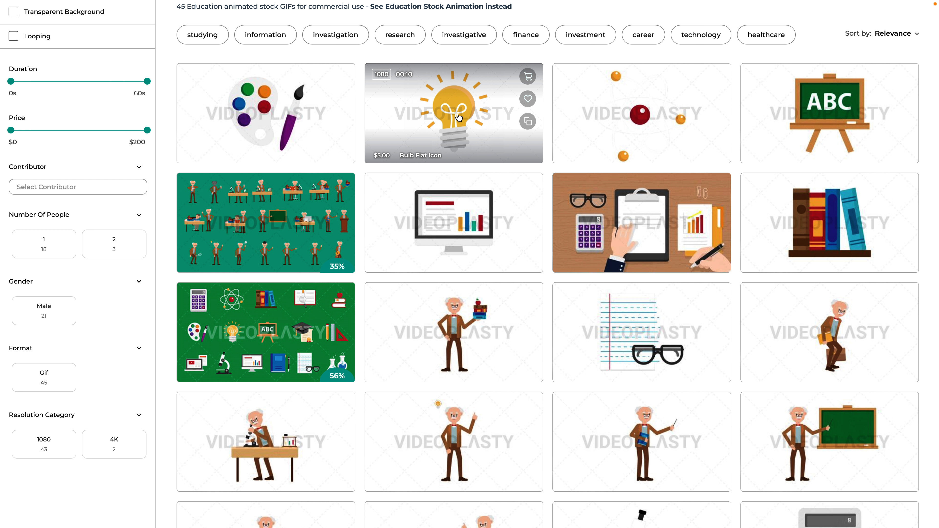
click(270, 221)
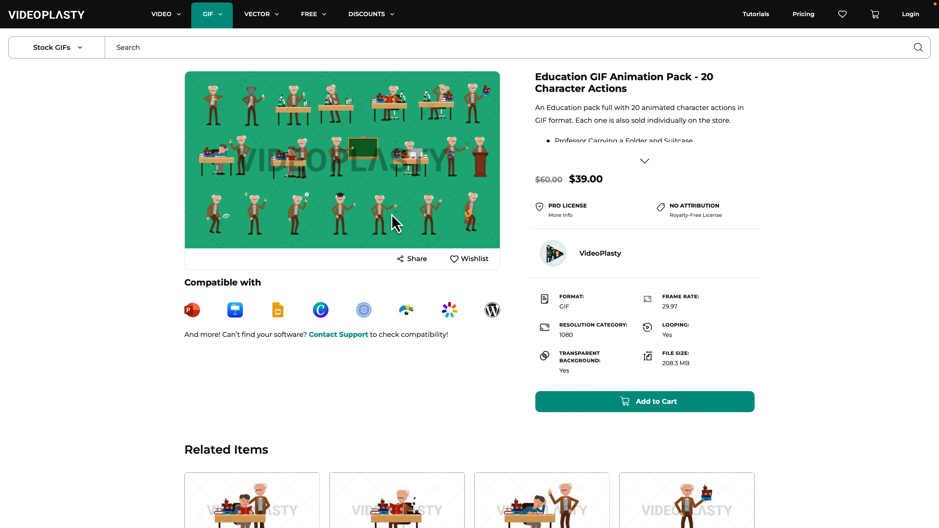
Step: Open VideoPlasty's pricing page and examine the Starter, Pro and Unlimited plans
click(802, 16)
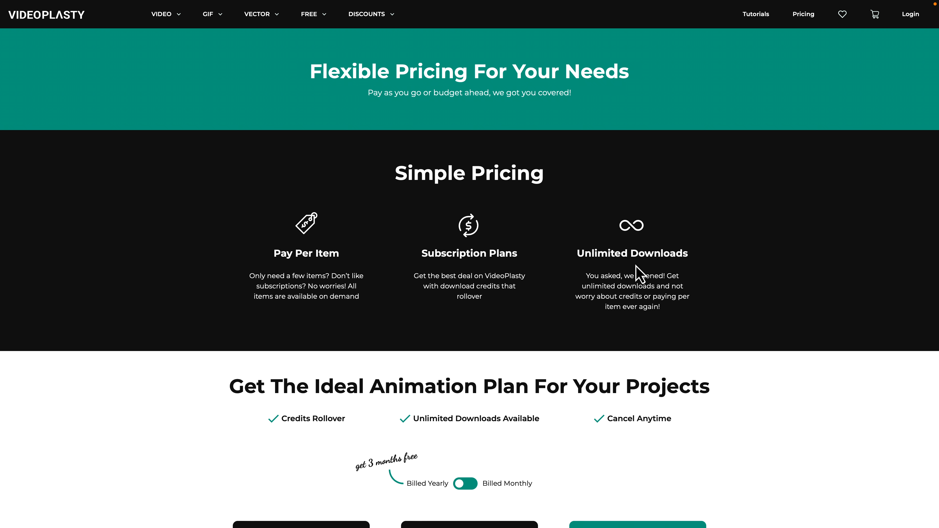
scroll(638, 274, down, 6)
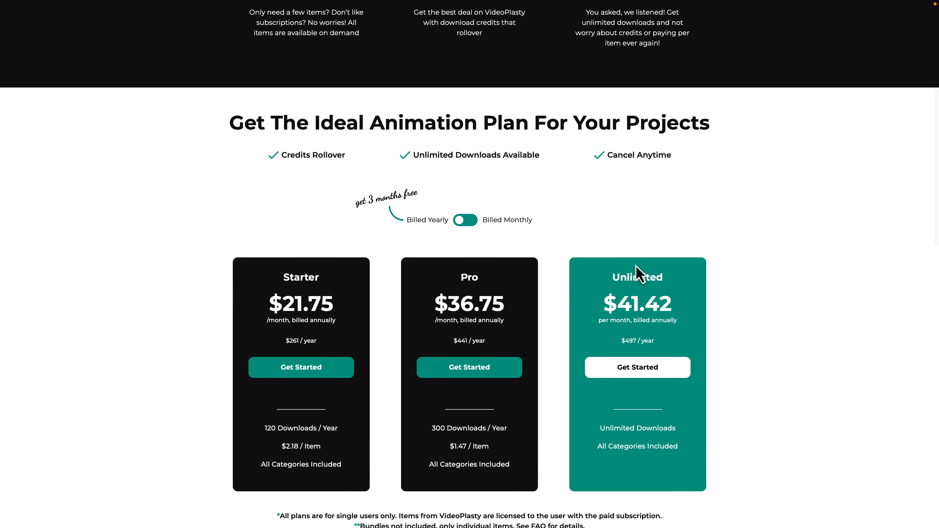